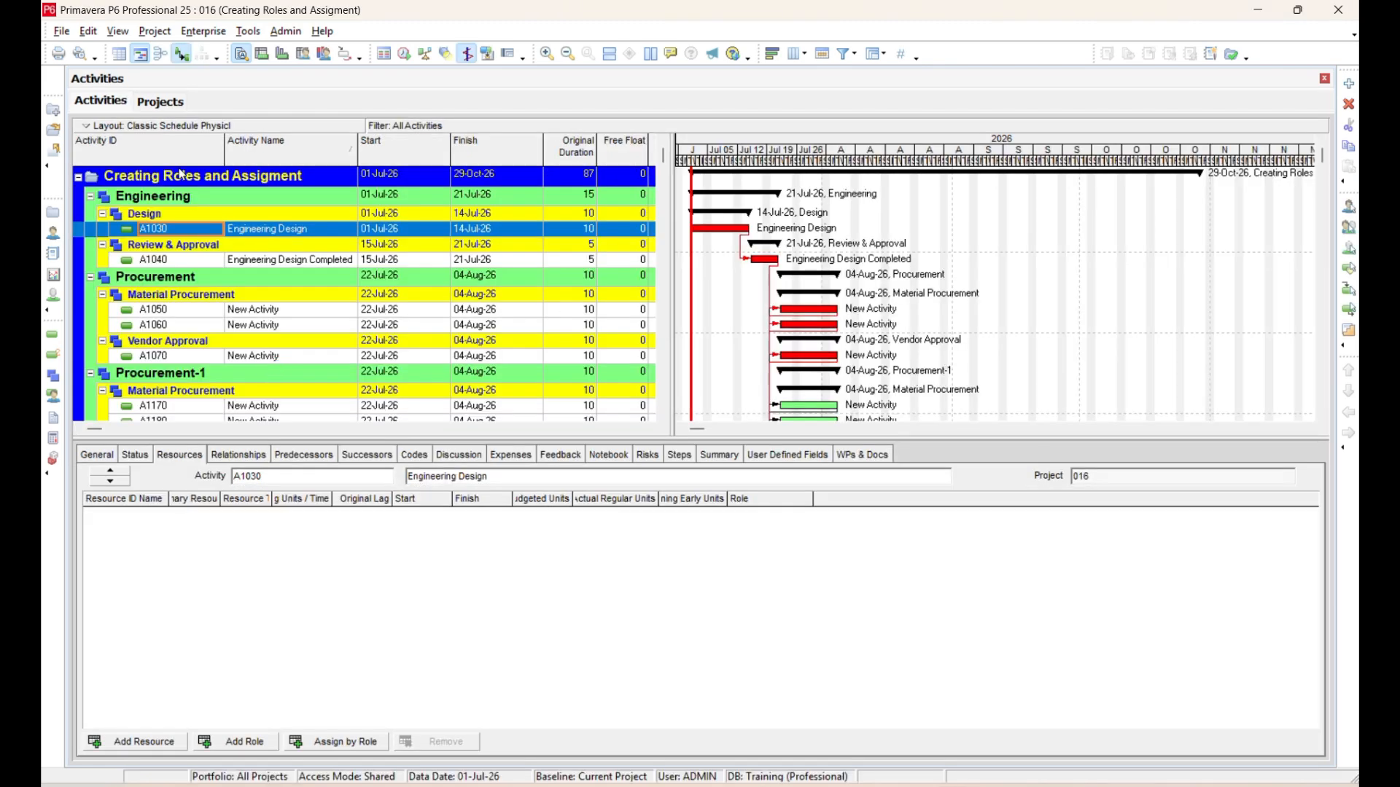
Open the enterprise Roles dictionary and filter its list to show all roles.
left_click(177, 102)
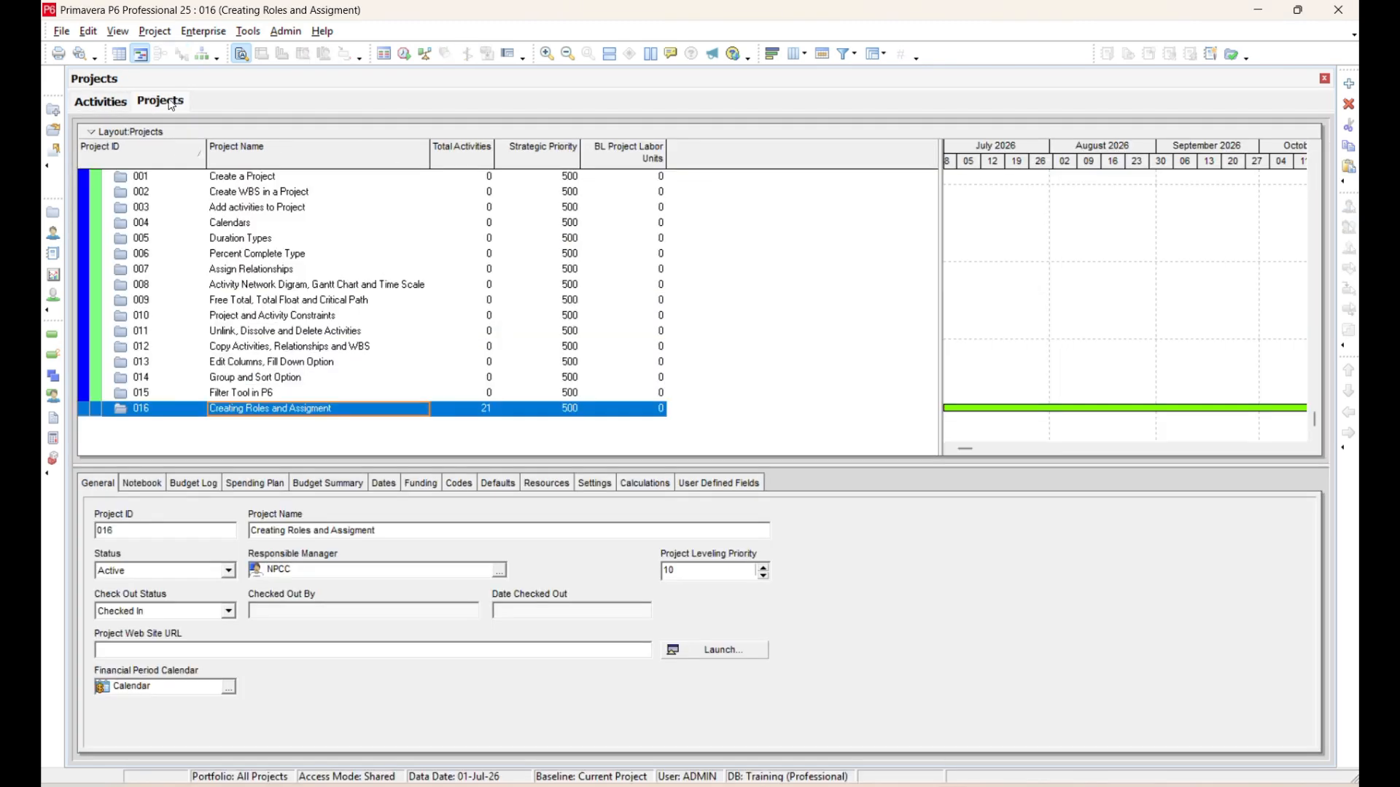
left_click(128, 103)
left_click(217, 32)
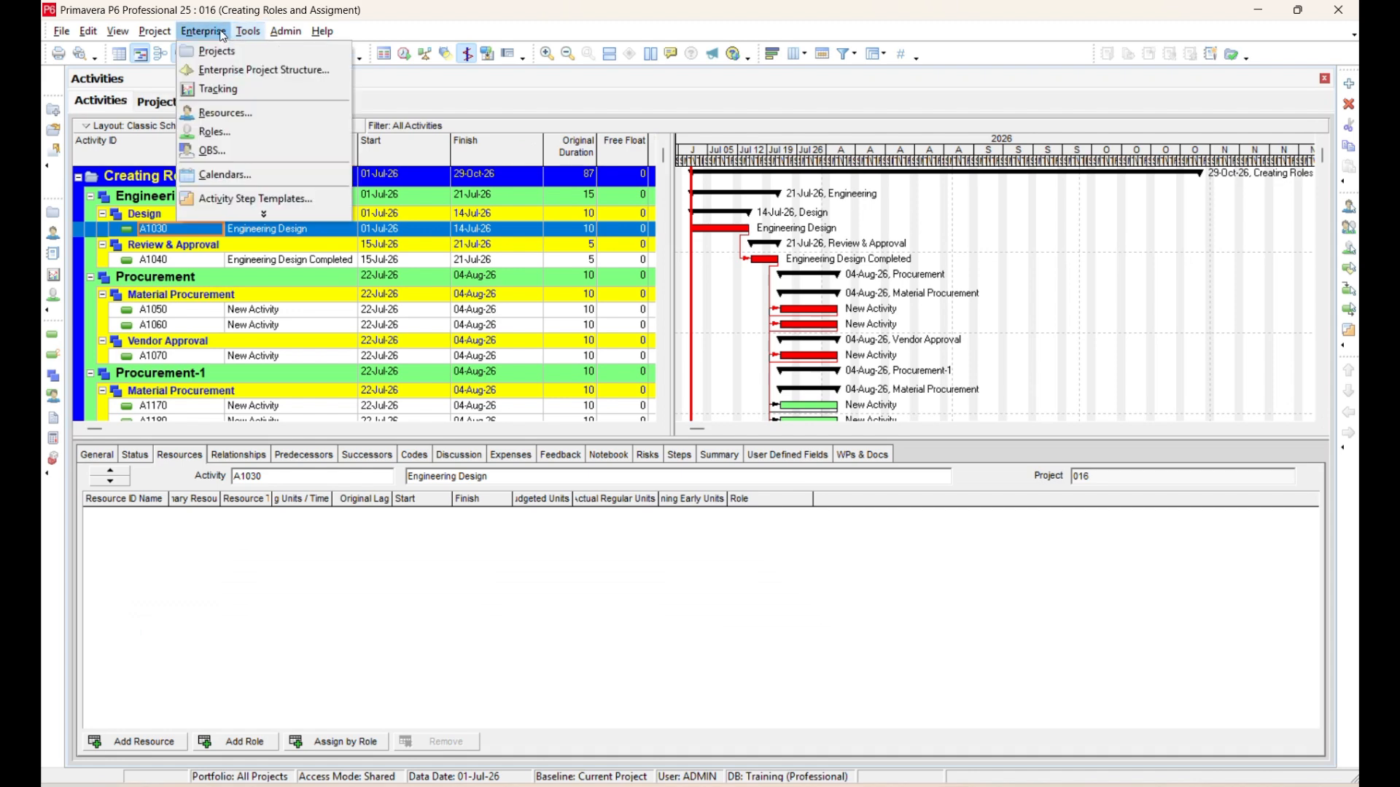
left_click(234, 149)
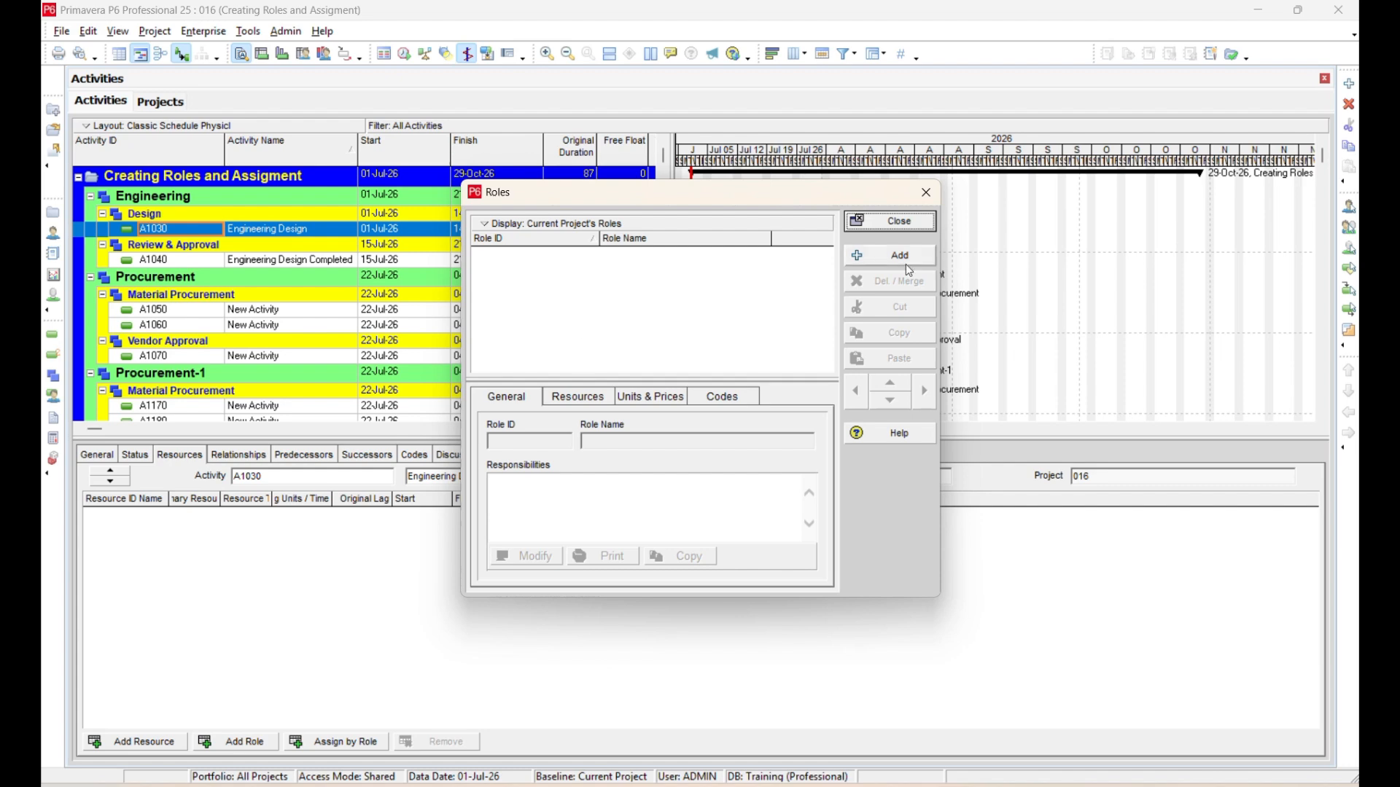
left_click(510, 223)
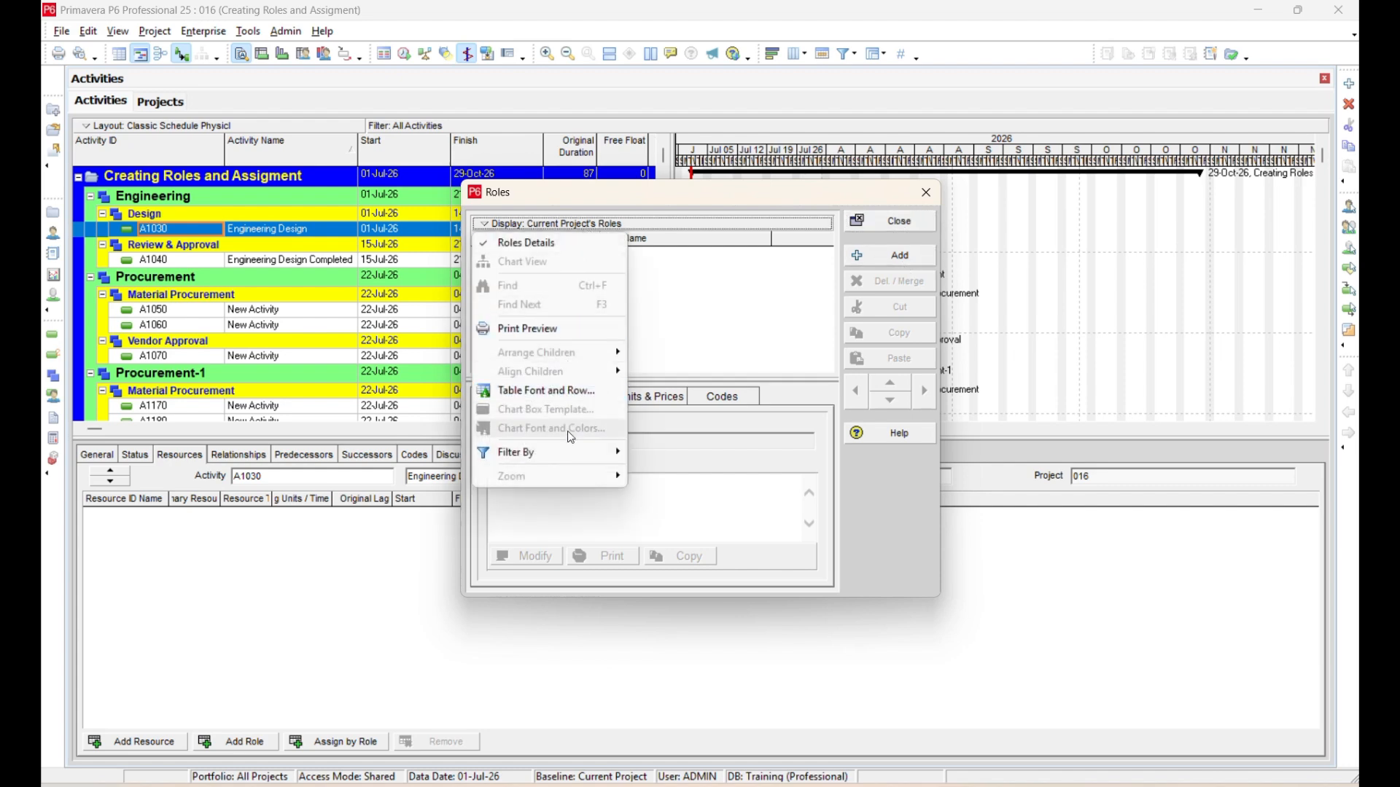
mouse_move(571, 450)
left_click(456, 451)
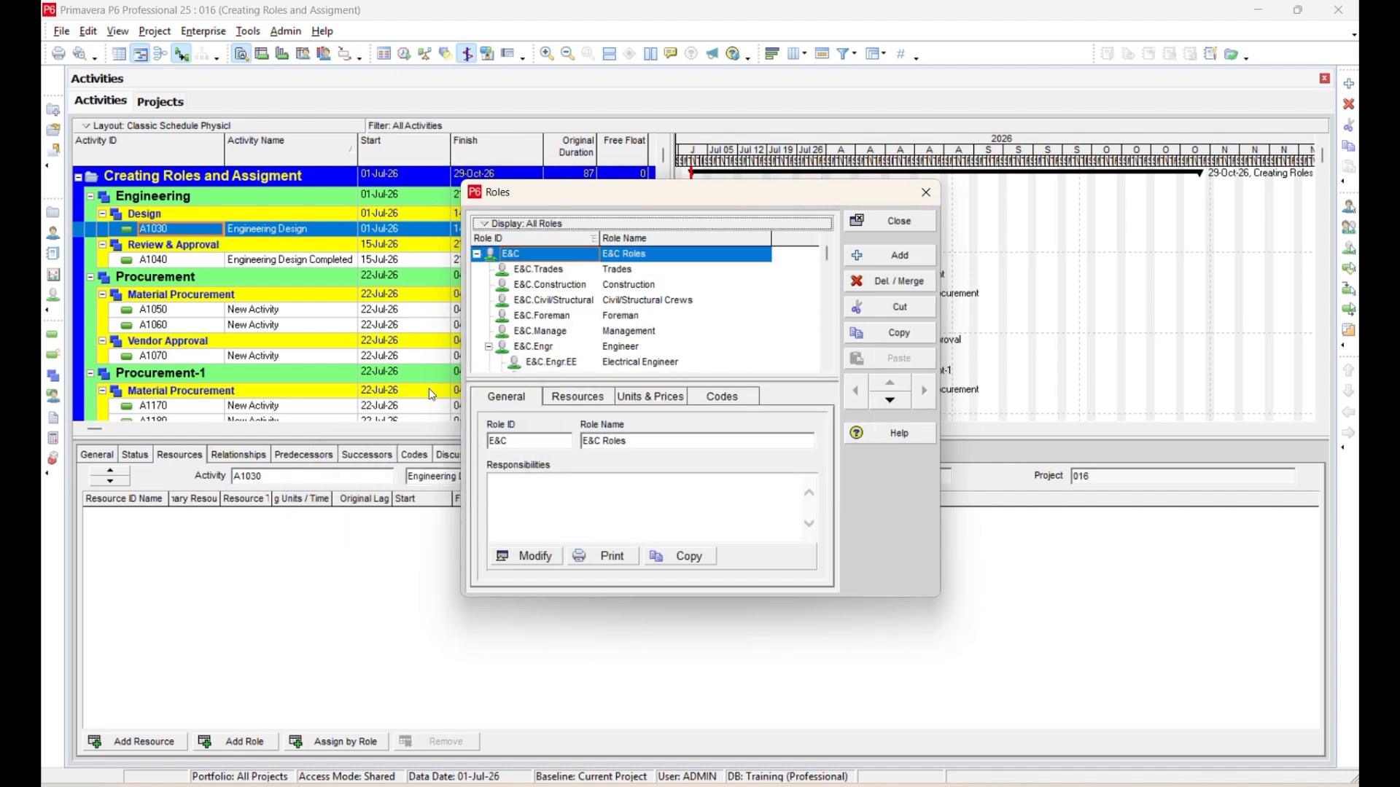
Collapse the E&C, IT, CORP, PROD and Power groups to show only top-level roles.
scroll(783, 302, "down", 2)
scroll(784, 301, "down", 1)
scroll(818, 305, "up", 4)
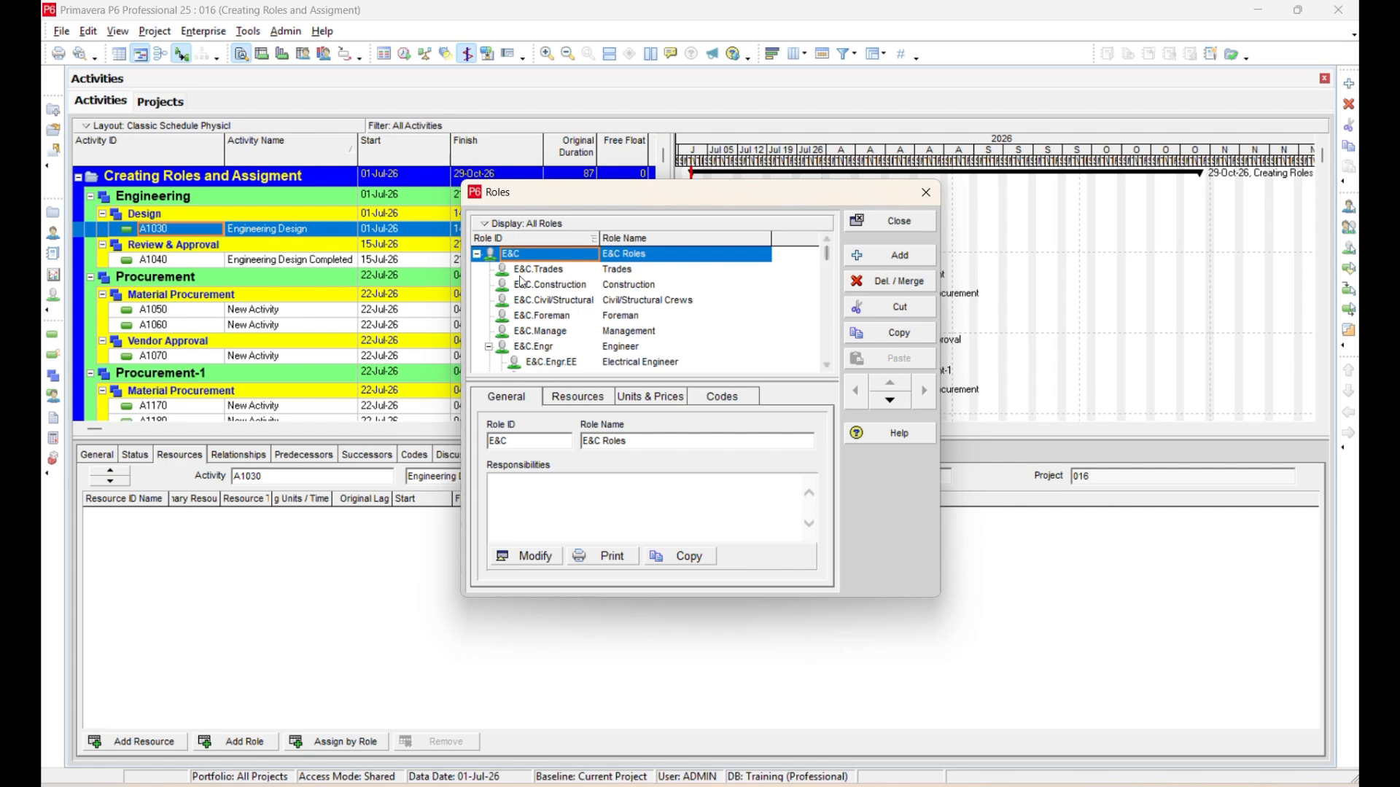
left_click(476, 254)
left_click(477, 270)
left_click(477, 286)
left_click(478, 286)
left_click(478, 301)
left_click(477, 315)
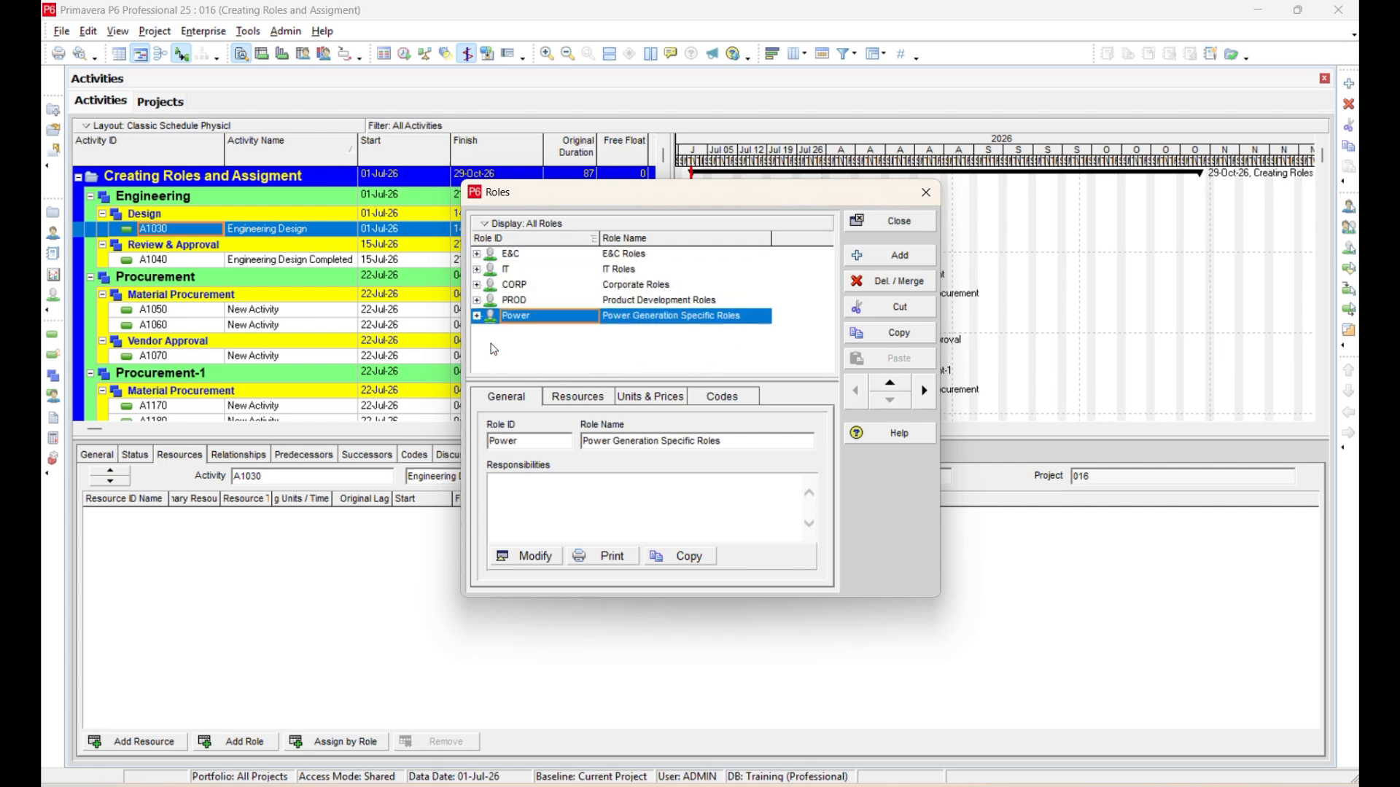
Add a top-level role with the ID Training and the name Training Project.
left_click(890, 256)
type("Training")
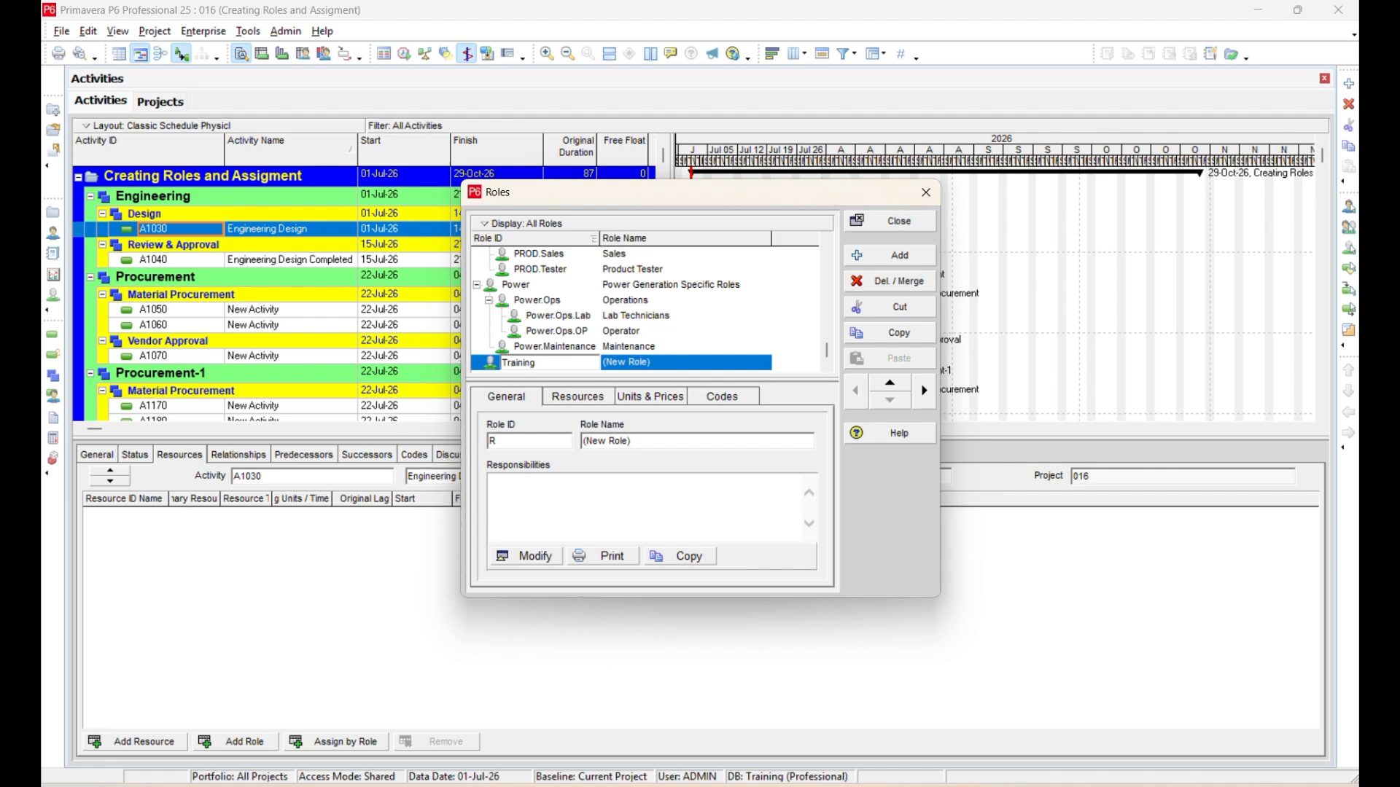
key("Tab")
type("T")
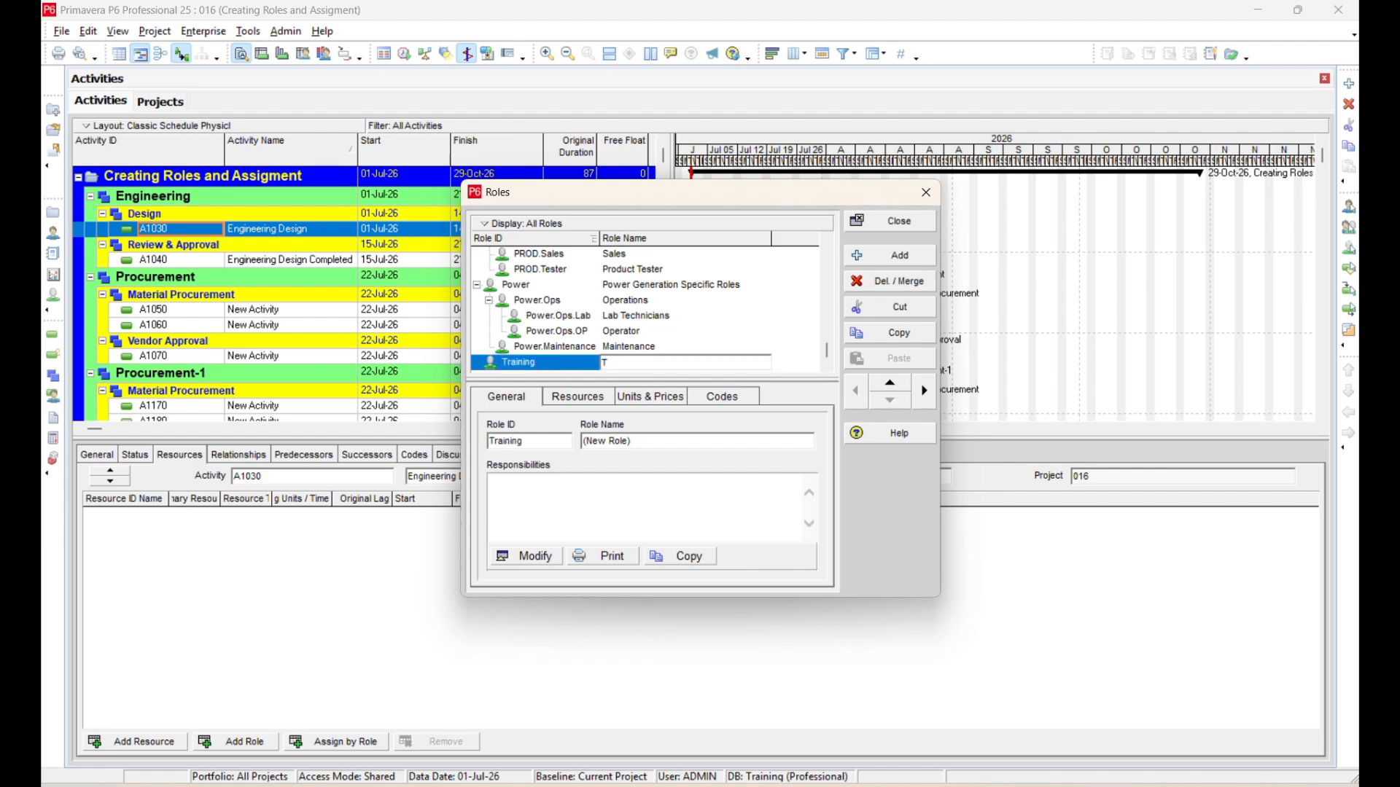
type("raining Project")
left_click(552, 331)
Sort the role list by Role ID and switch it back to the hierarchical order.
left_click(587, 241)
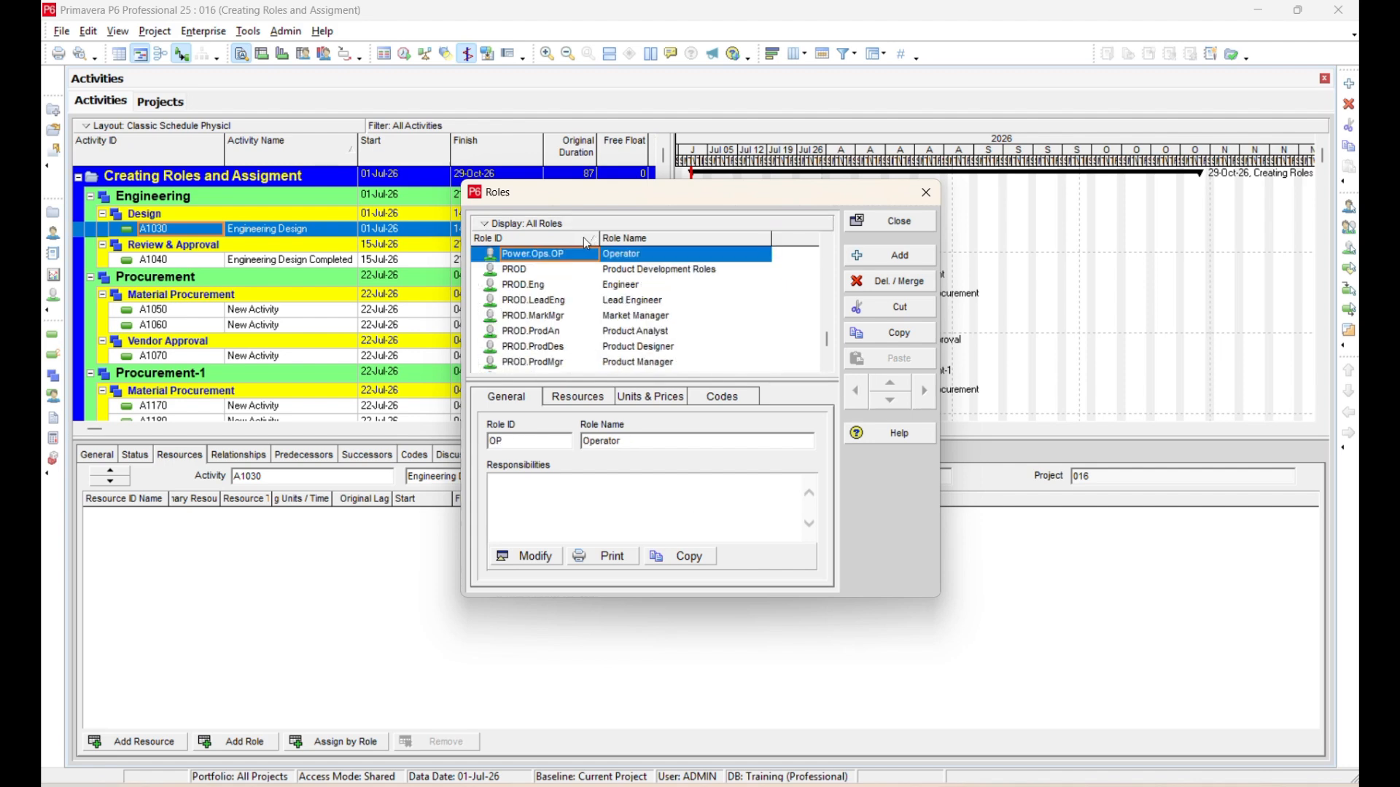
left_click(588, 243)
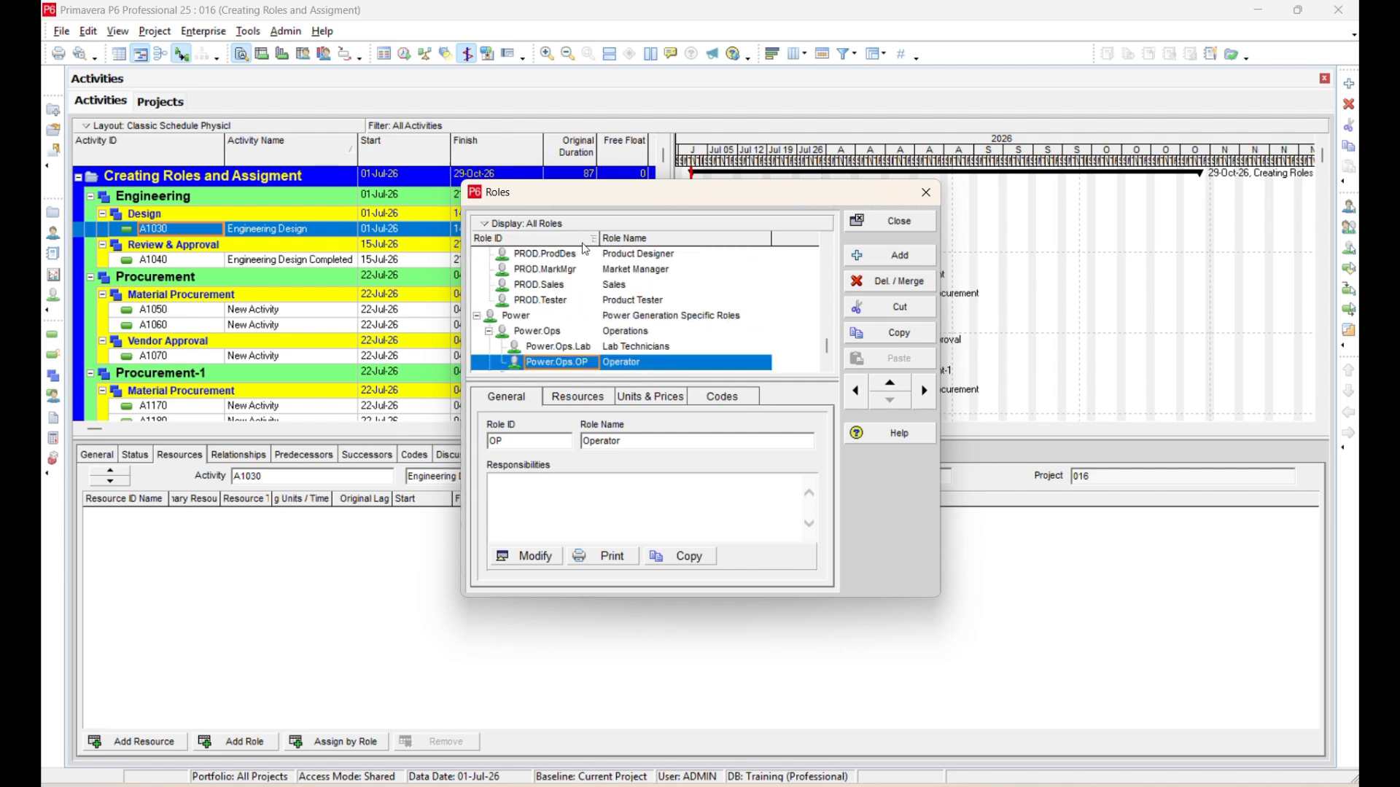
left_click(541, 224)
left_click(729, 305)
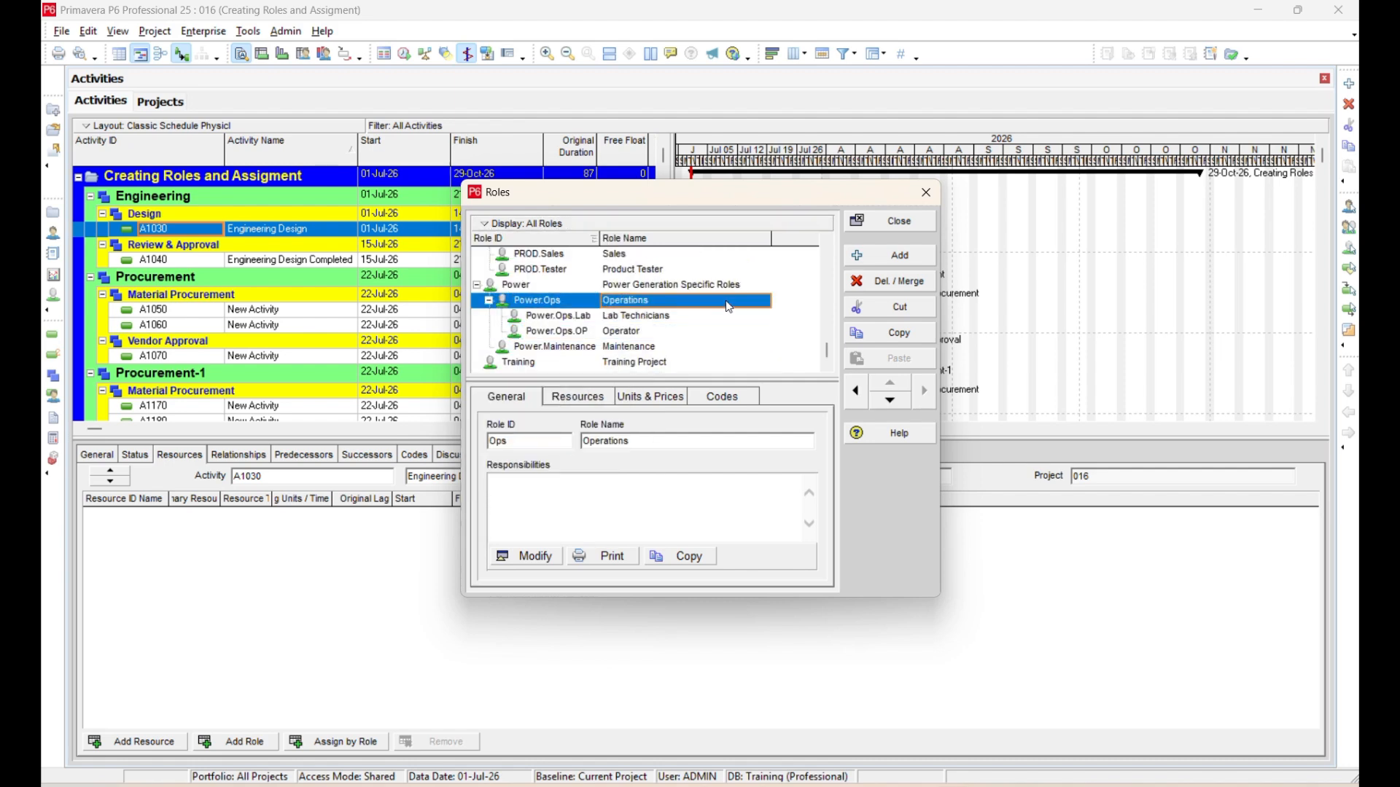
Add a child role under Training with the ID 001 and the name Design Engineer.
left_click(609, 363)
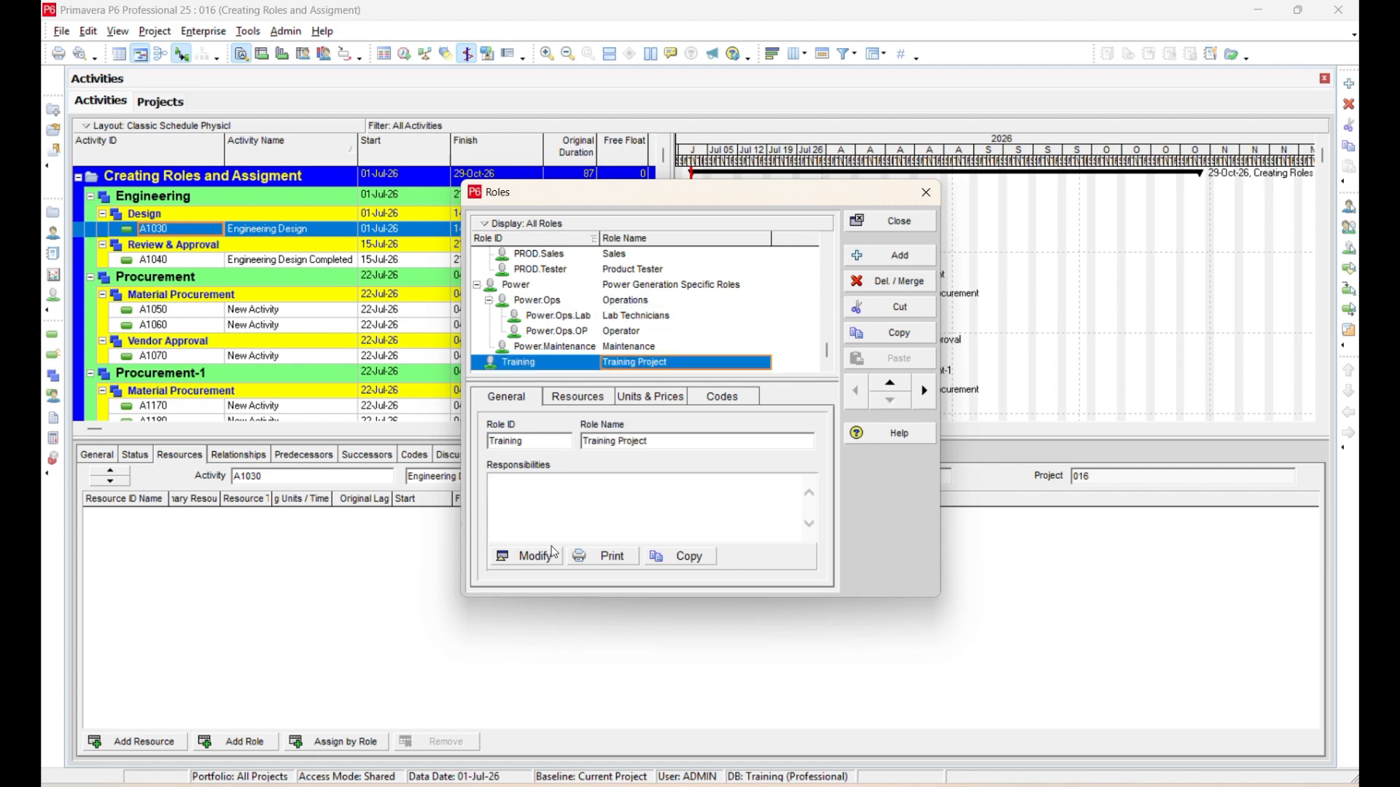
left_click(891, 260)
left_click(923, 395)
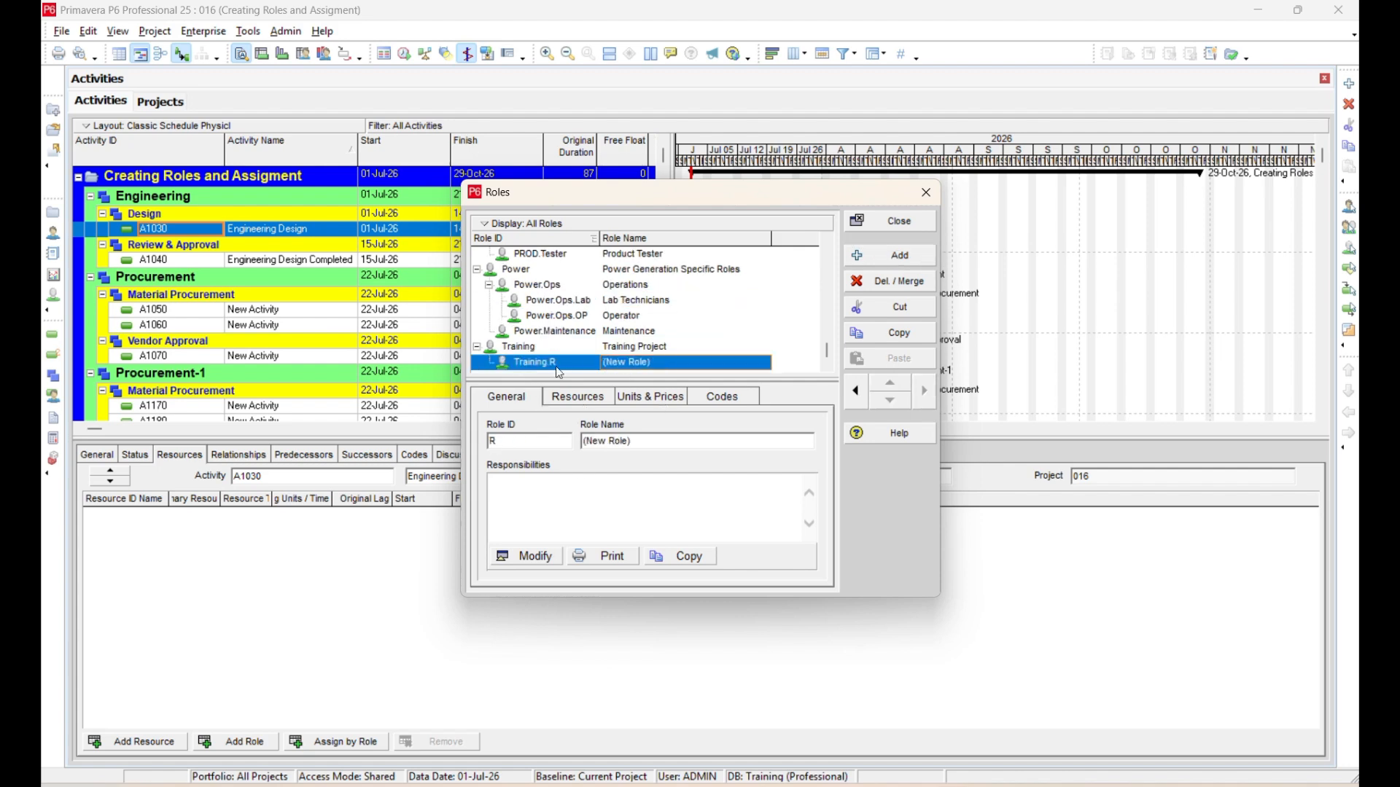
double_click(564, 367)
type("001")
key("Tab")
type("Desi")
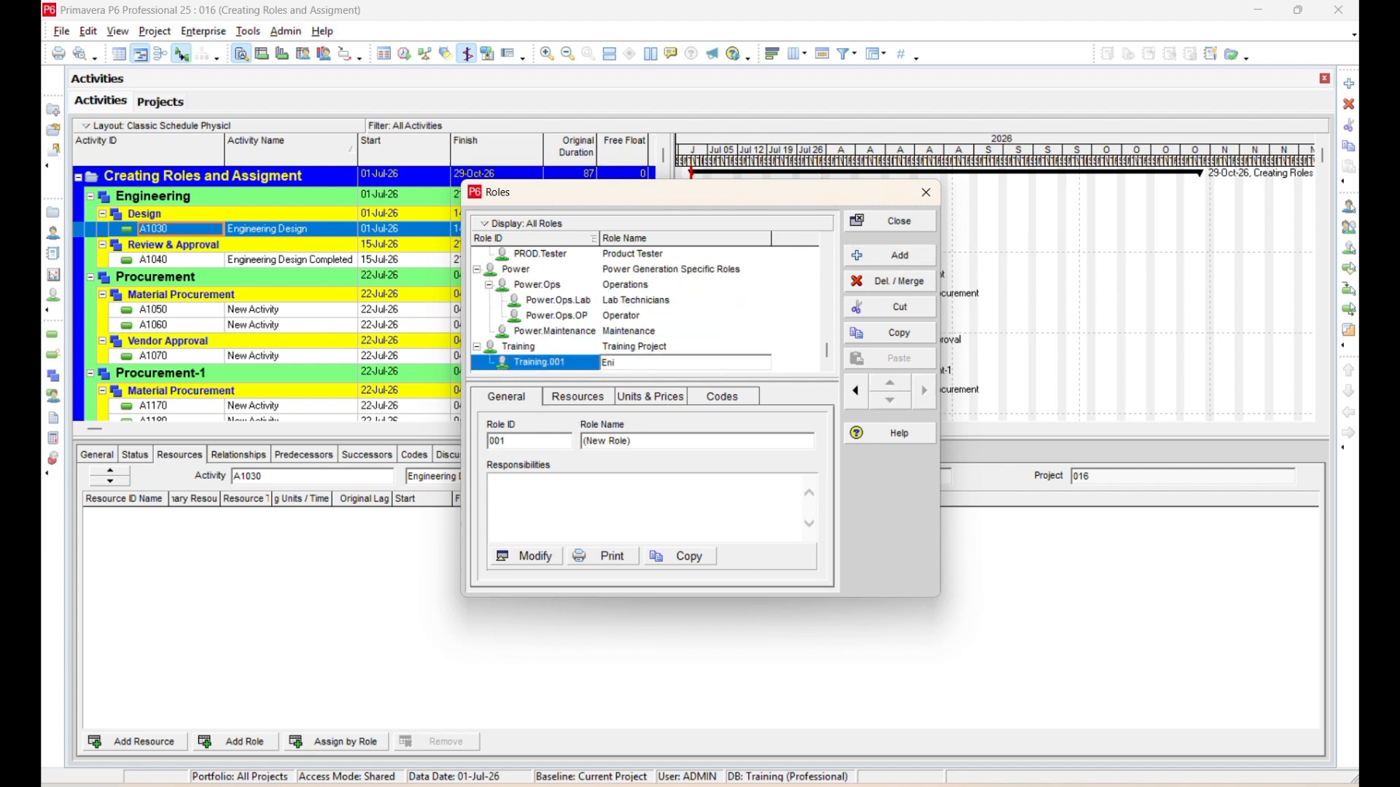
type("gn Engineer")
left_click(724, 333)
left_click(724, 361)
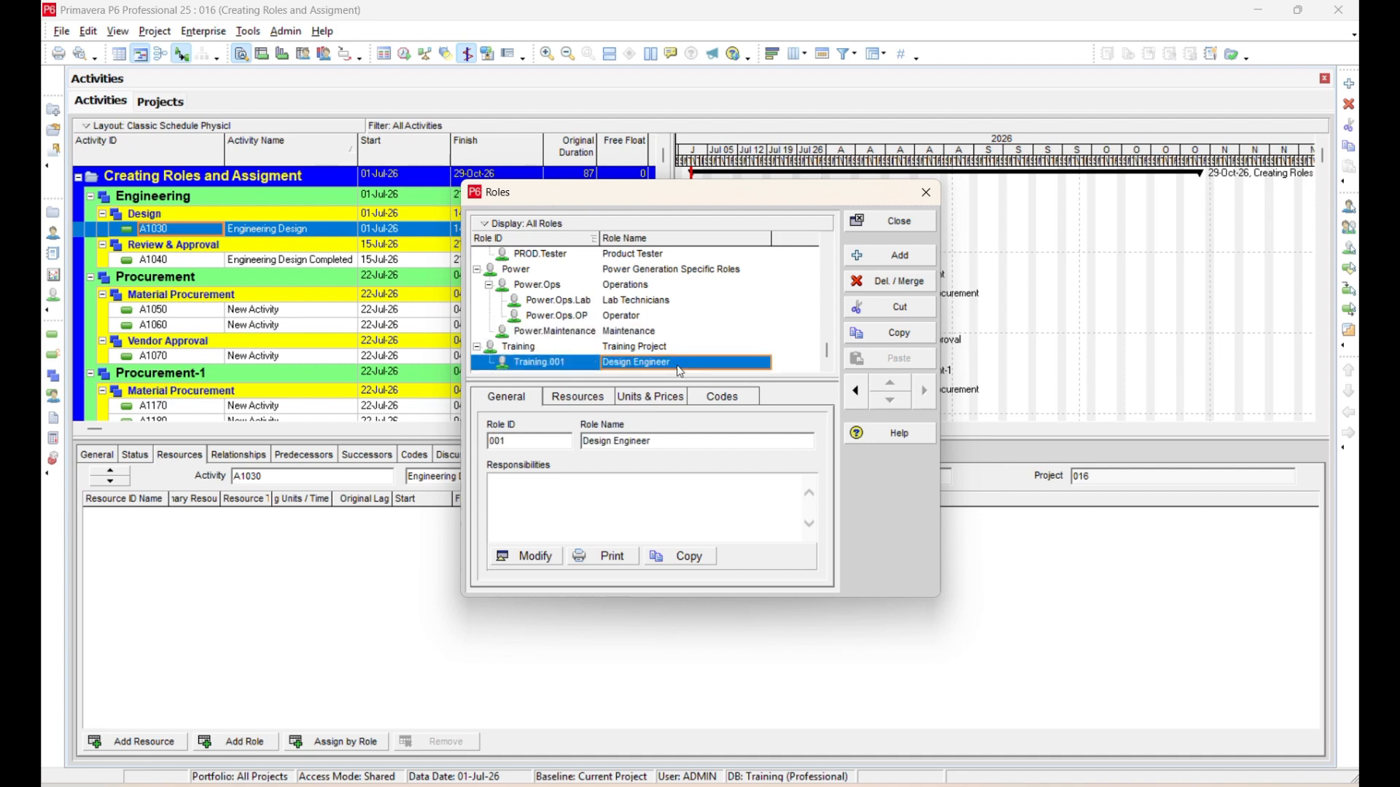
Enter "Responsible for Engineering Design" as a bulleted responsibility for the Design Engineer role.
left_click(527, 556)
left_click(232, 109)
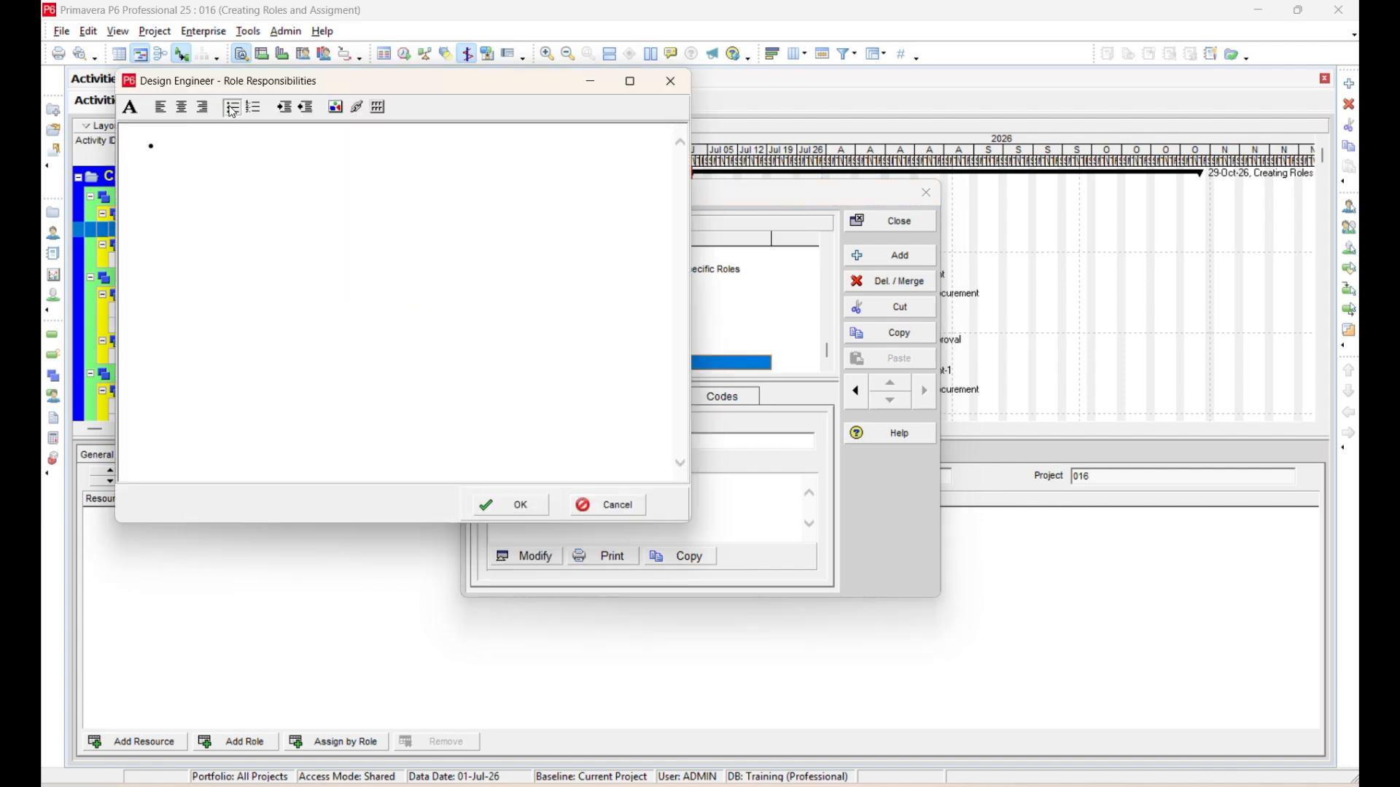
type("Responsible for Engineerin")
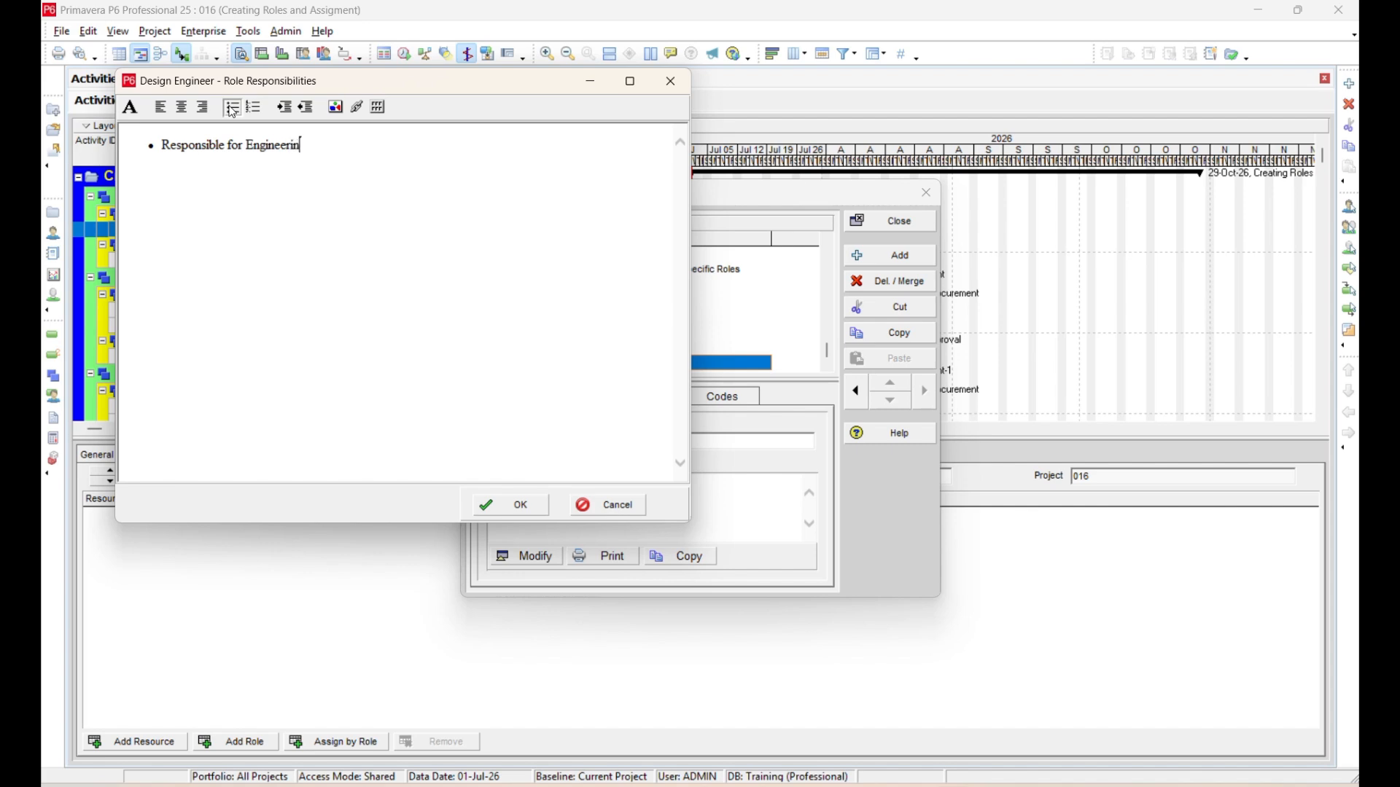
type("g Design")
left_click(514, 519)
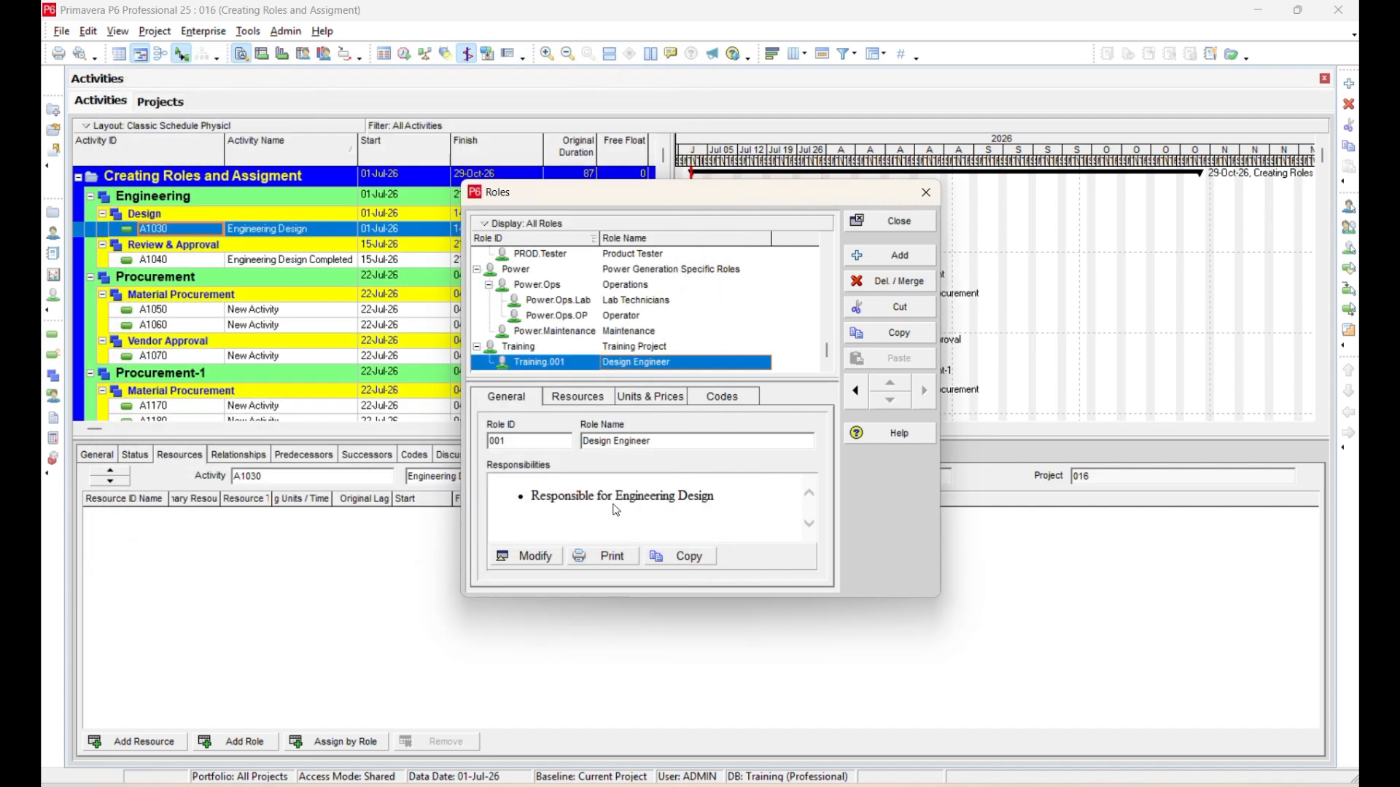
Set the Design Engineer role's standard rate to $10.00/h, widening the Roles window to reach the rate columns.
left_click(596, 403)
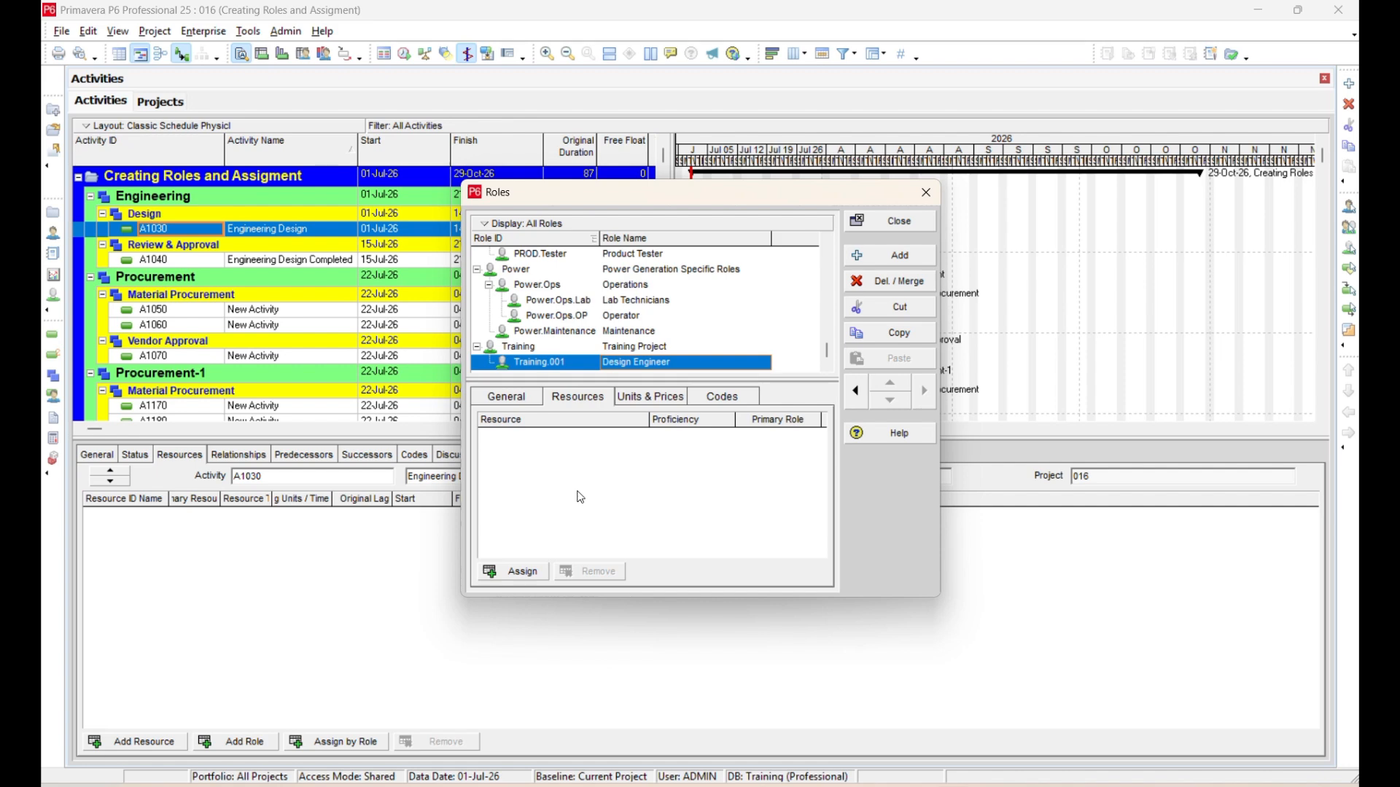
left_click(642, 399)
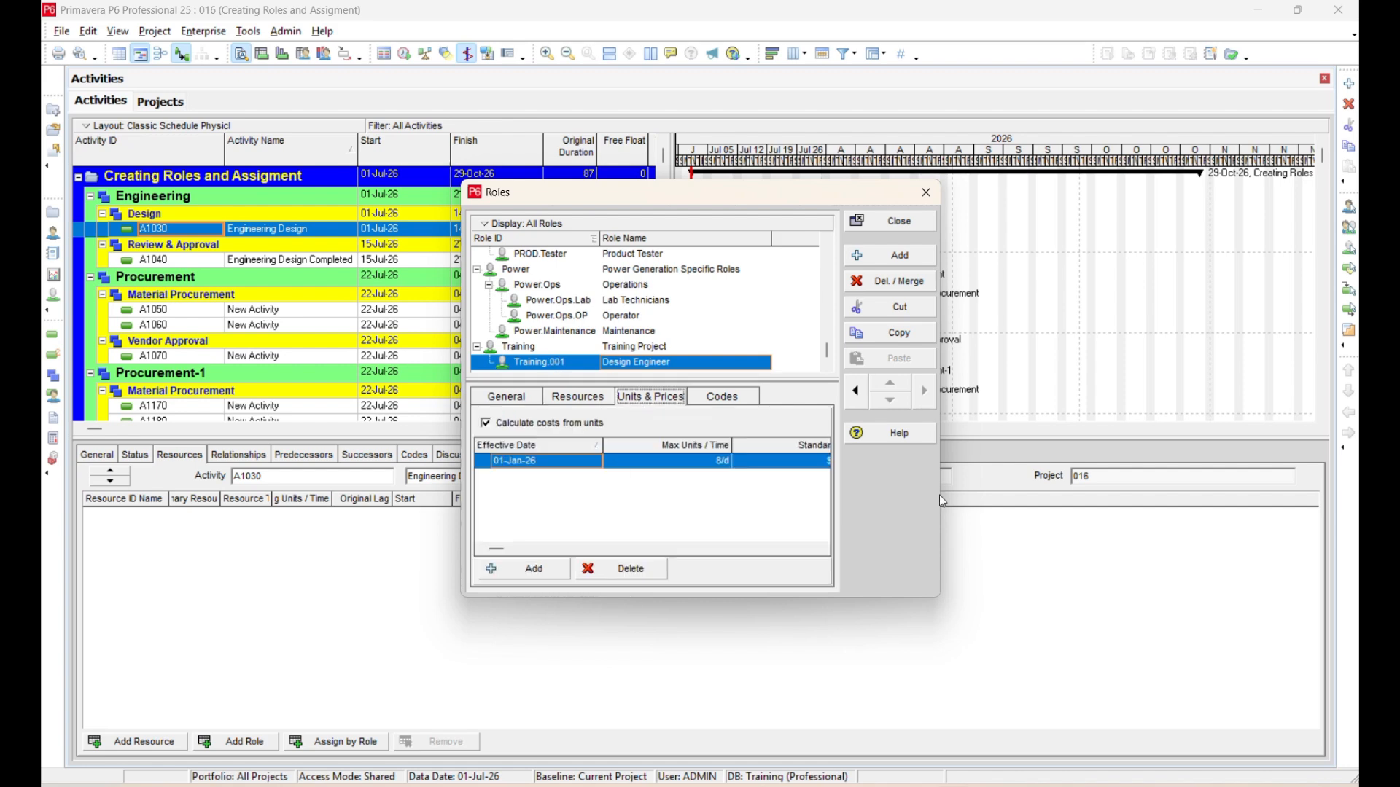
left_click_drag(939, 496, 1194, 495)
left_click(840, 462)
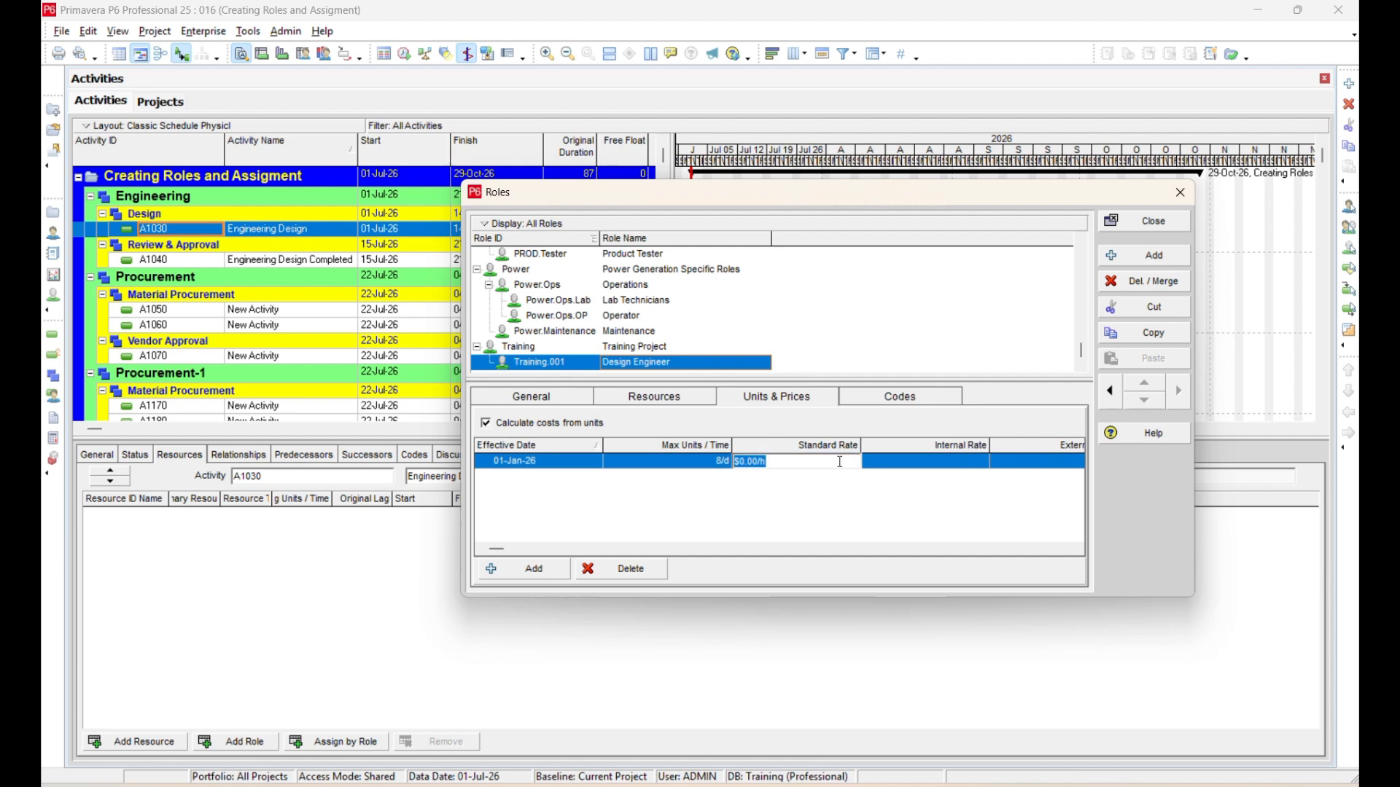
type("10")
key("Return")
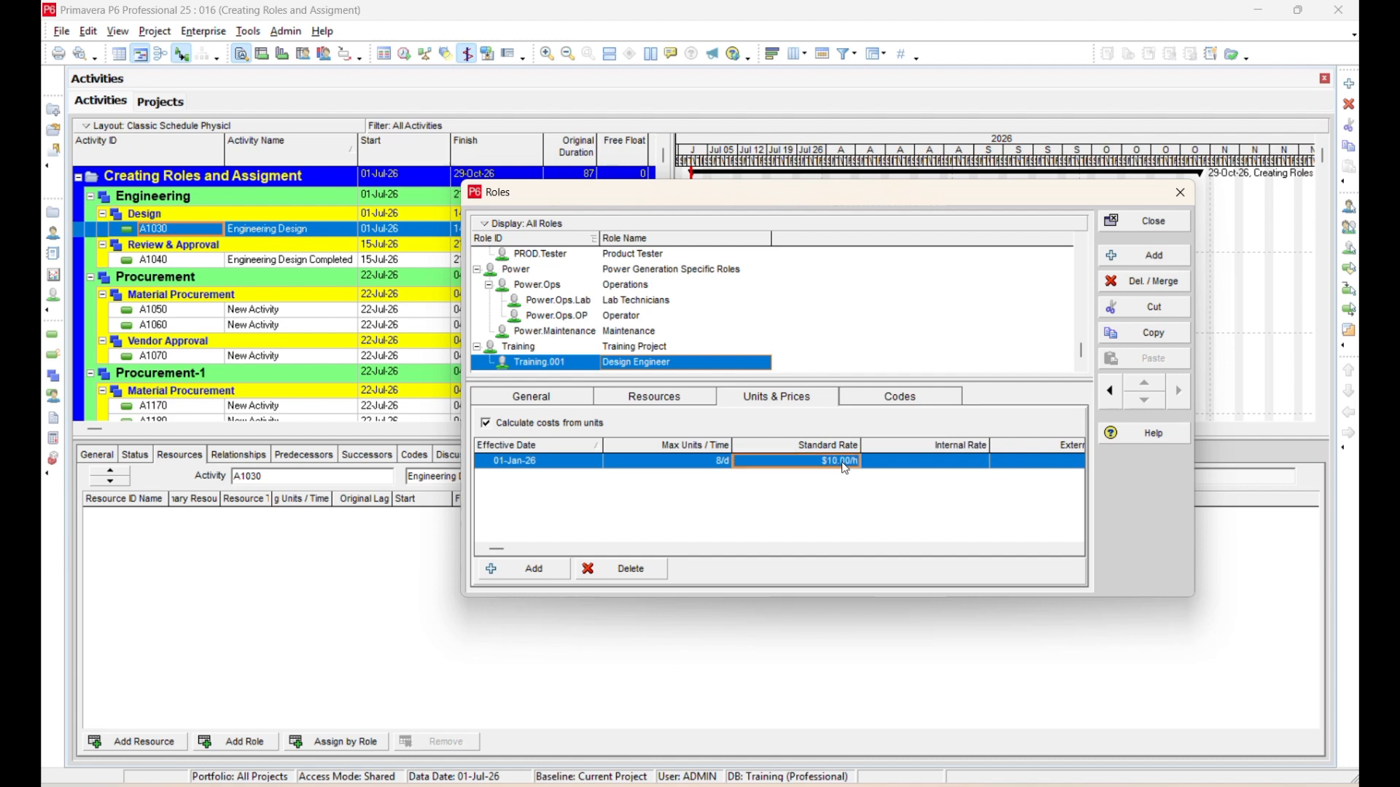
Widen and reposition the Roles window, and fit the rate and Price / Unit4 columns to their contents.
left_click(893, 464)
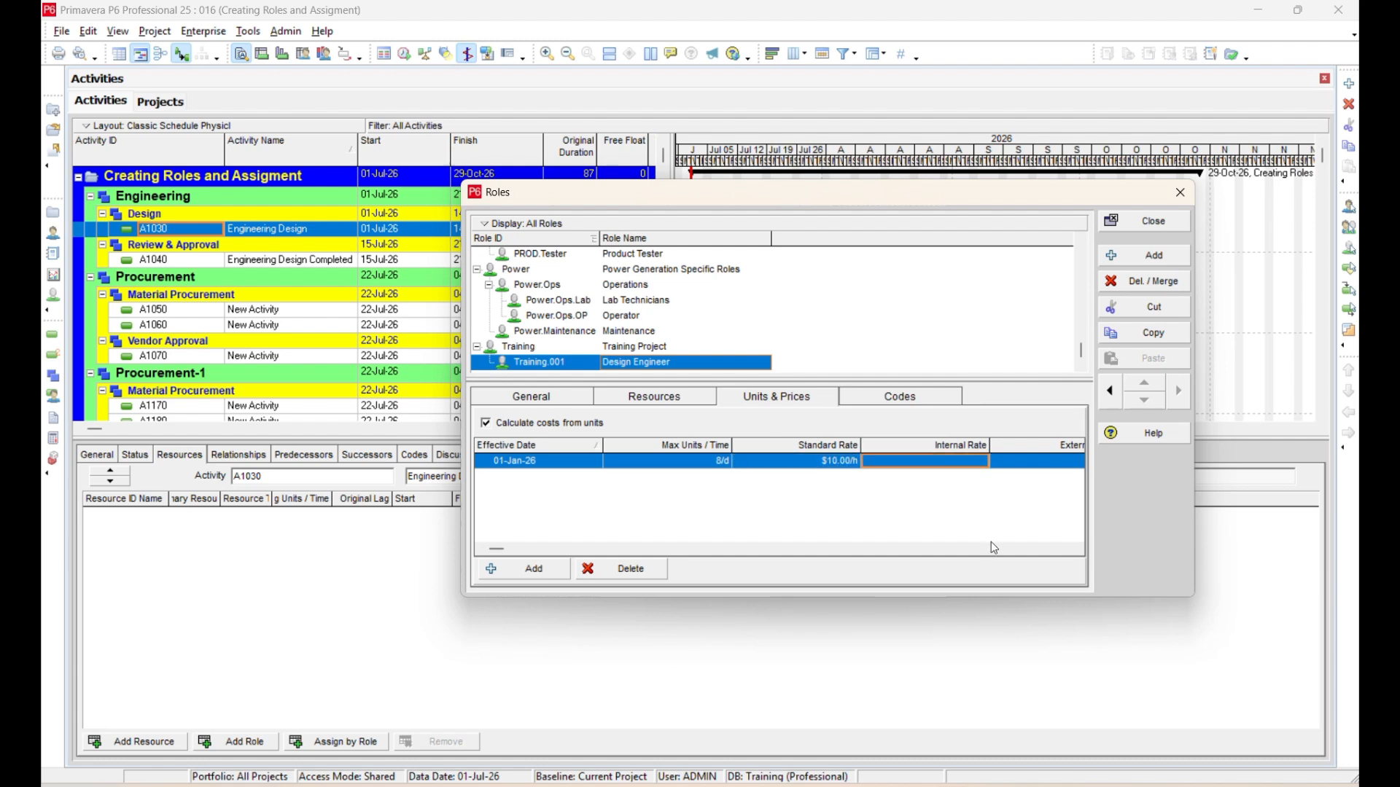
left_click_drag(1197, 484, 1340, 484)
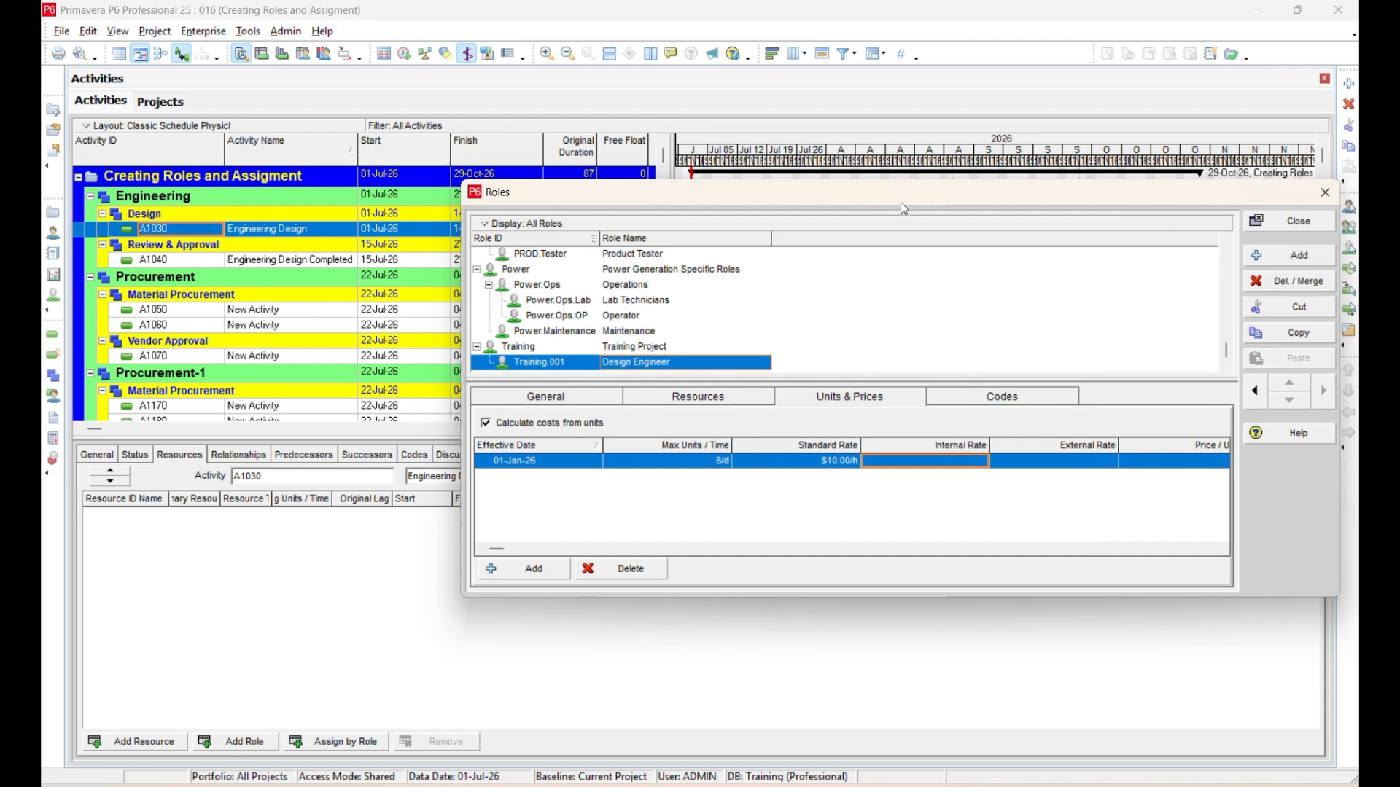
left_click_drag(900, 203, 636, 182)
double_click(591, 419)
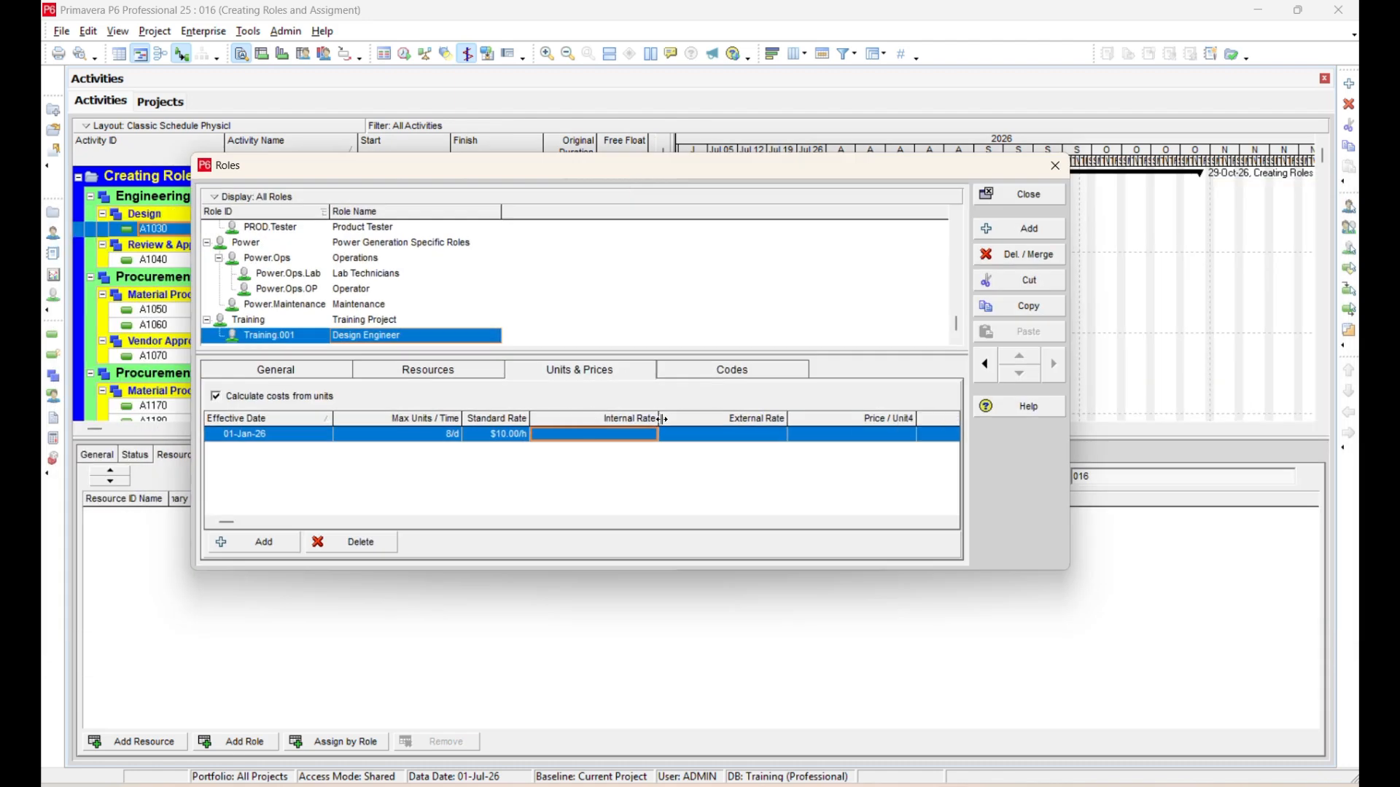
double_click(661, 419)
double_click(720, 419)
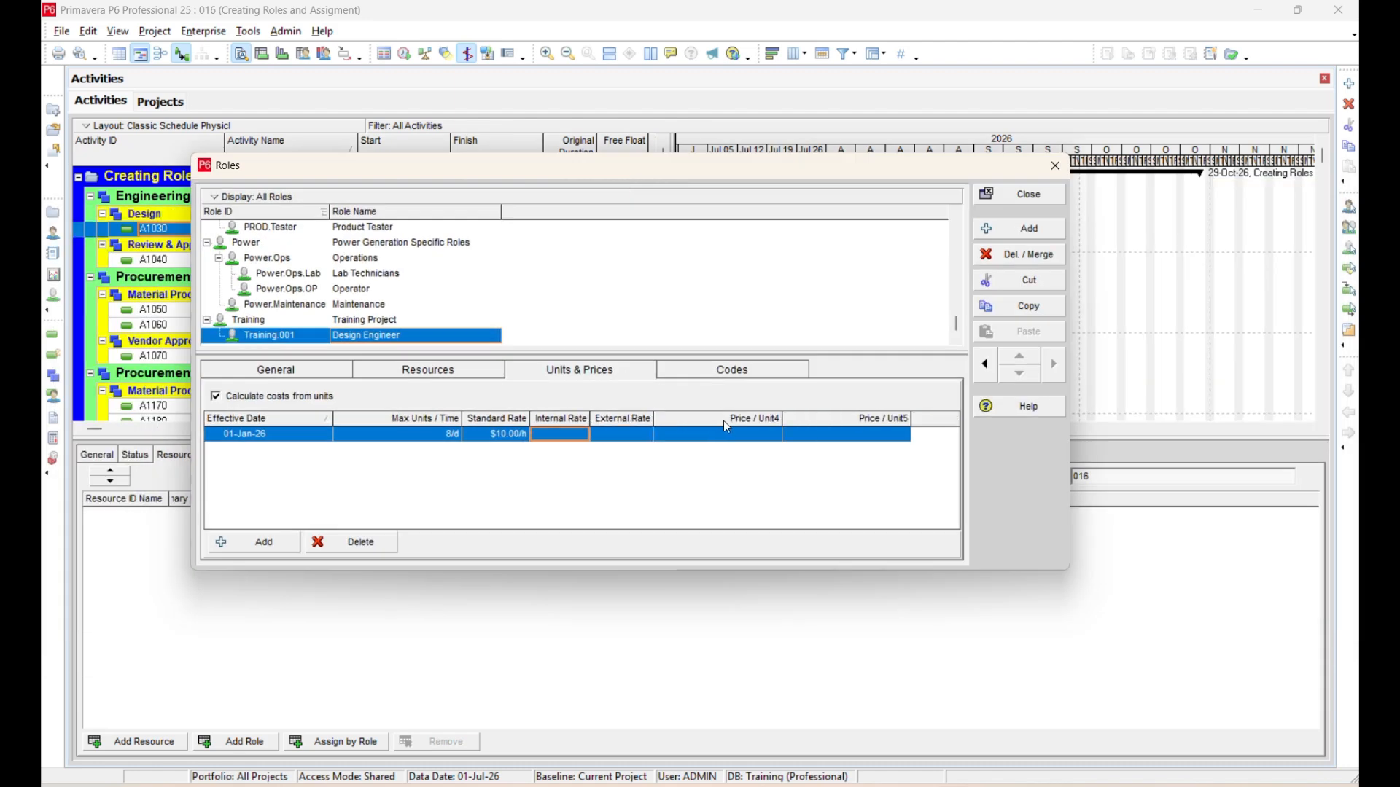
double_click(783, 419)
Set the Design Engineer role's internal rate to $8.00/h and its external rate to $20.00/h.
left_click(505, 435)
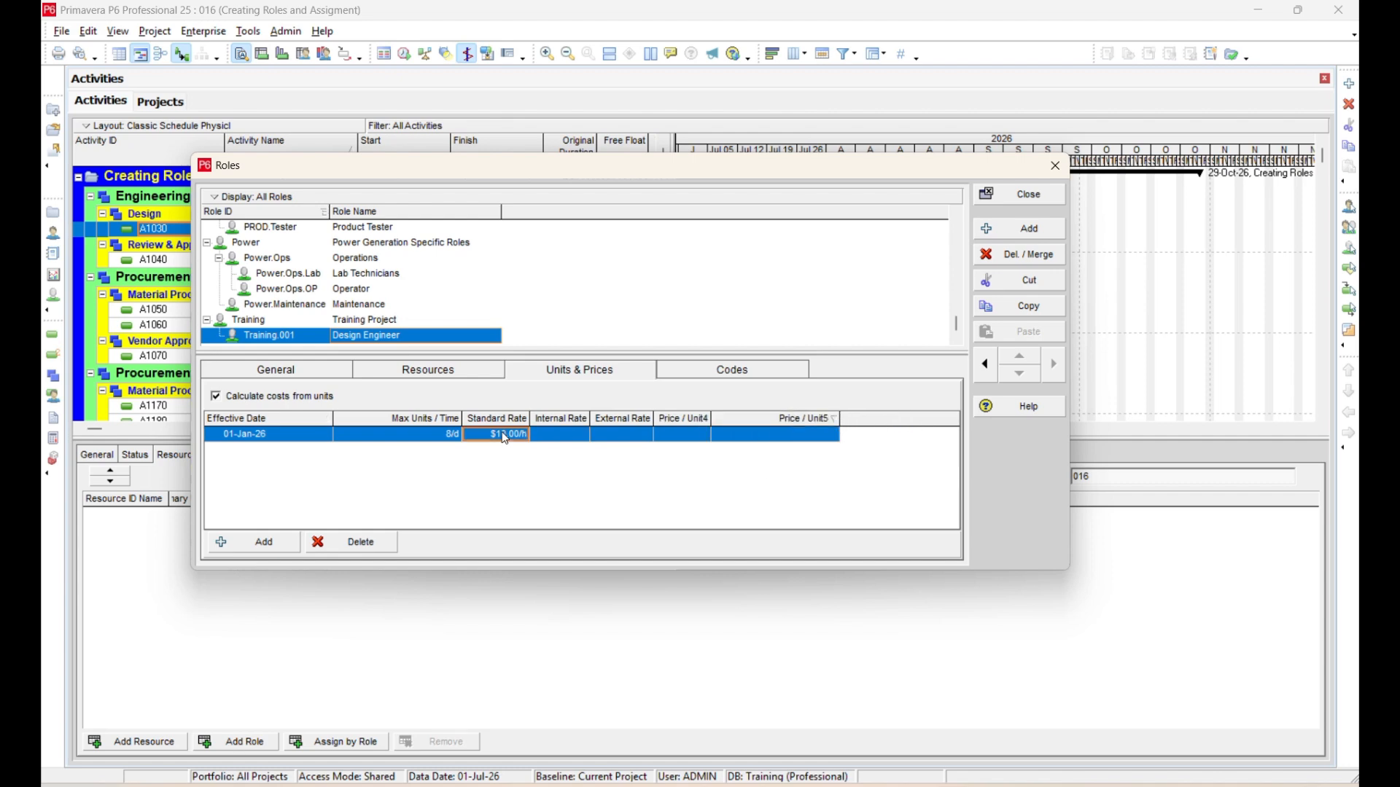
left_click(555, 437)
left_click(554, 436)
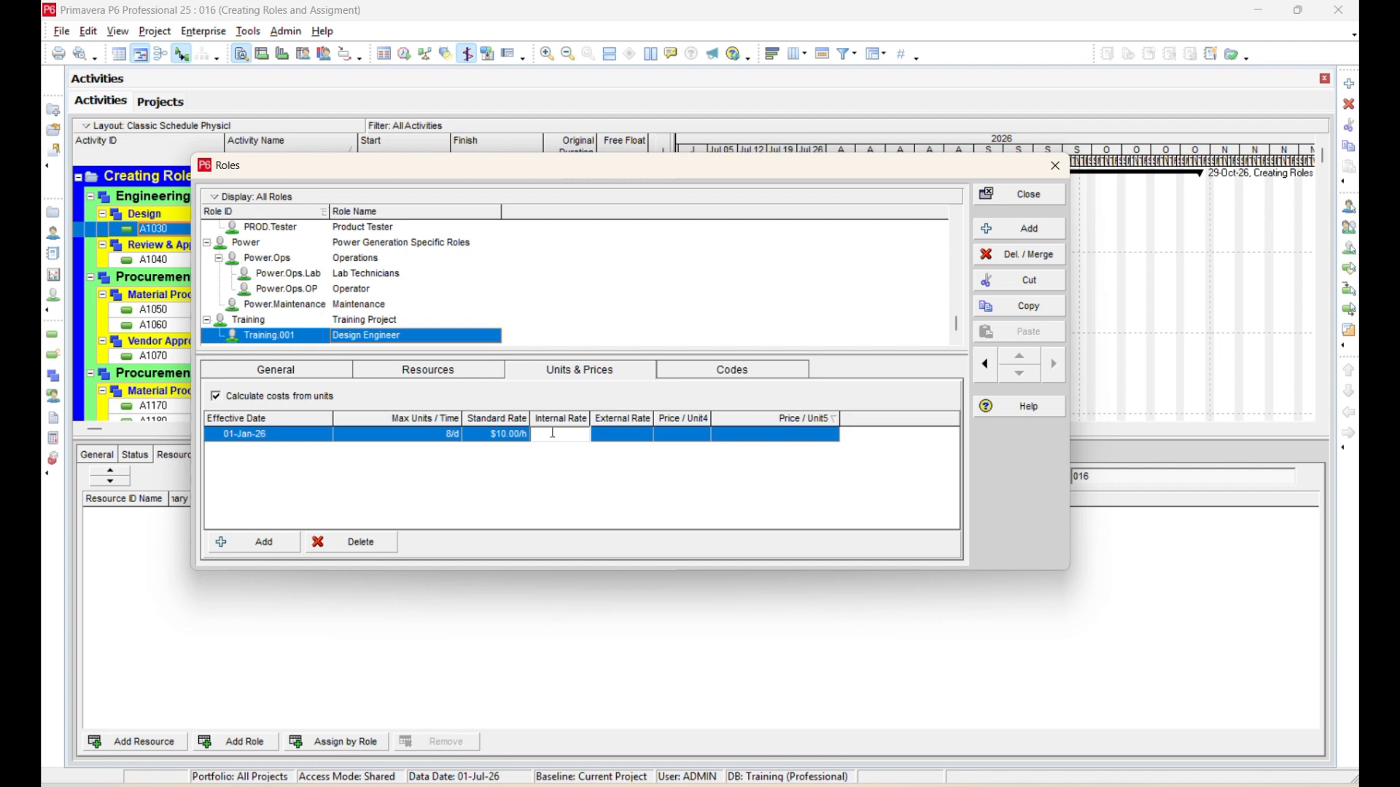
type("8")
left_click(611, 441)
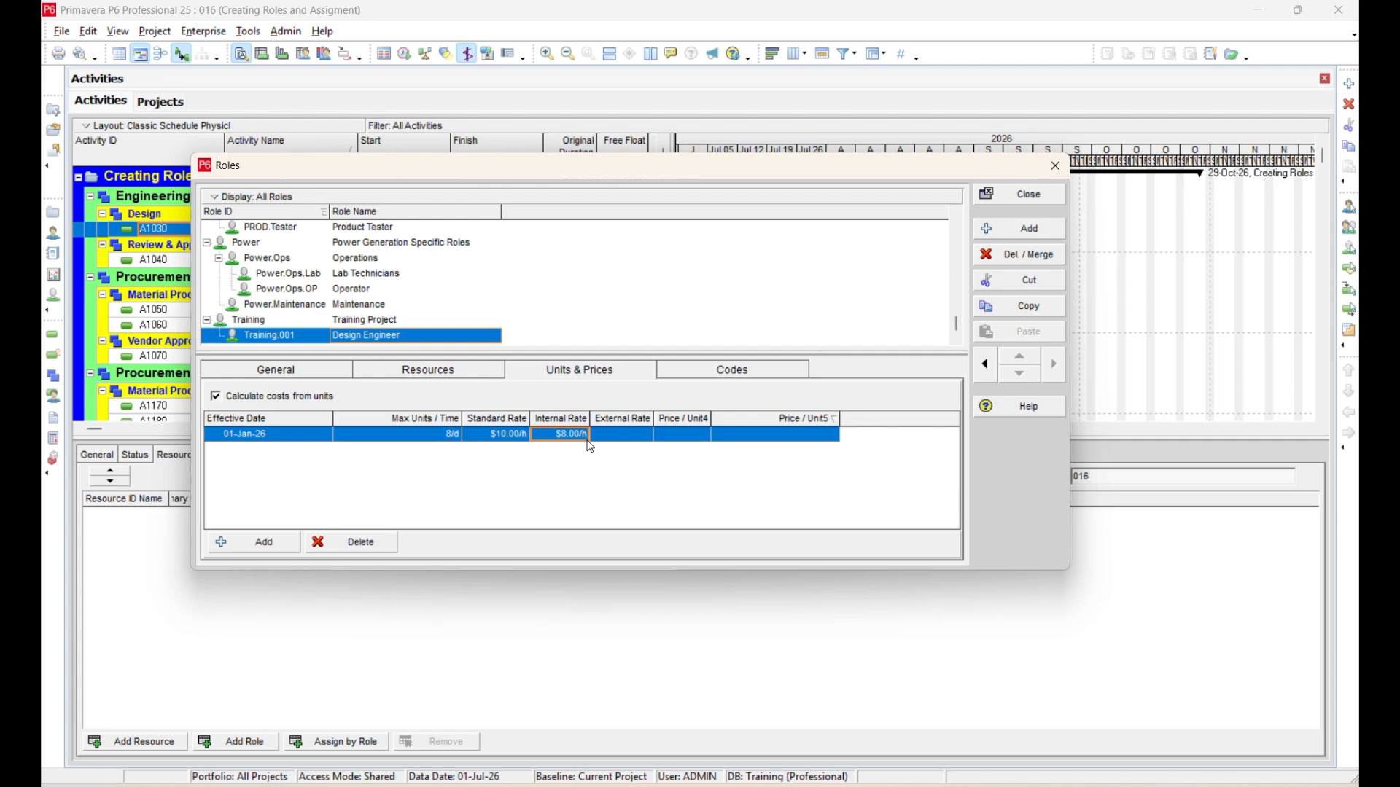
left_click(610, 436)
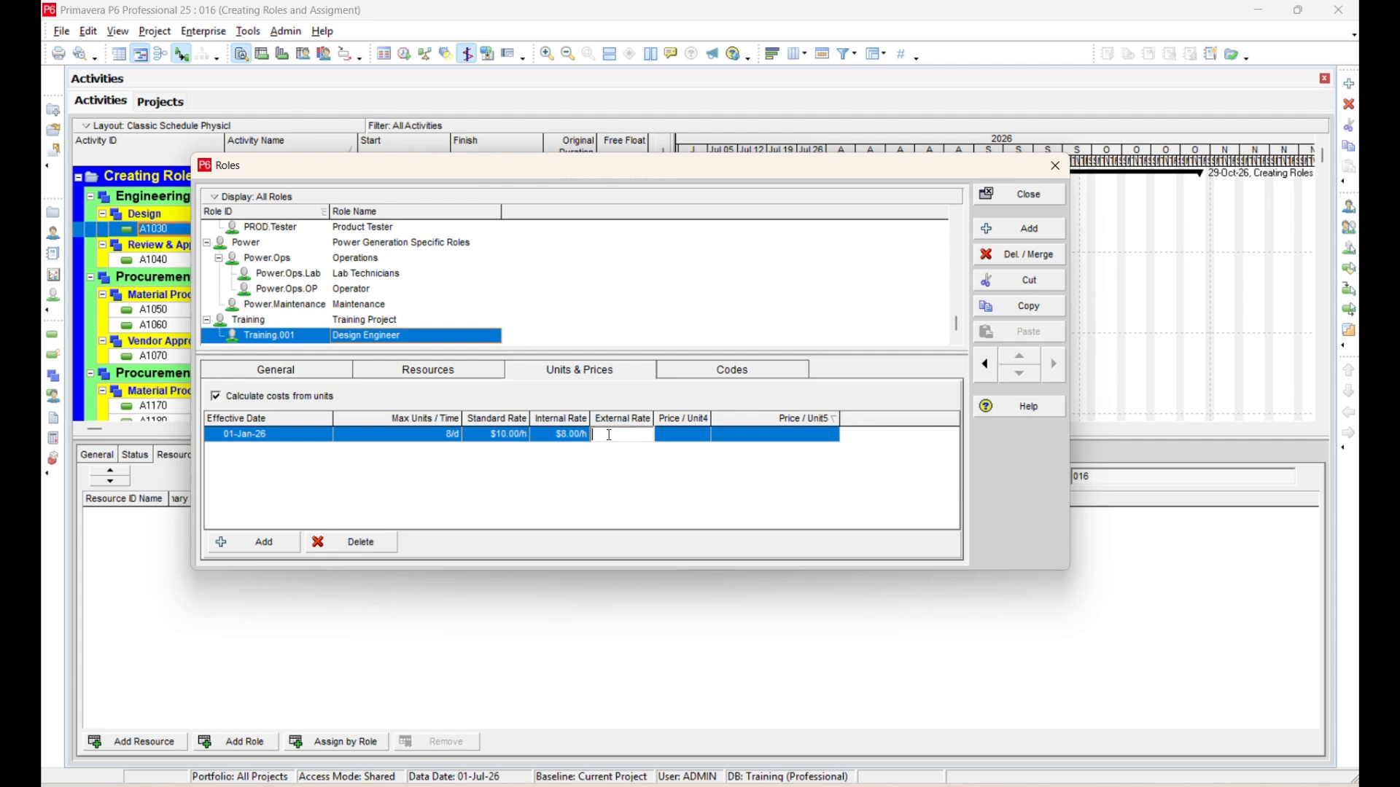
type("20")
key("Return")
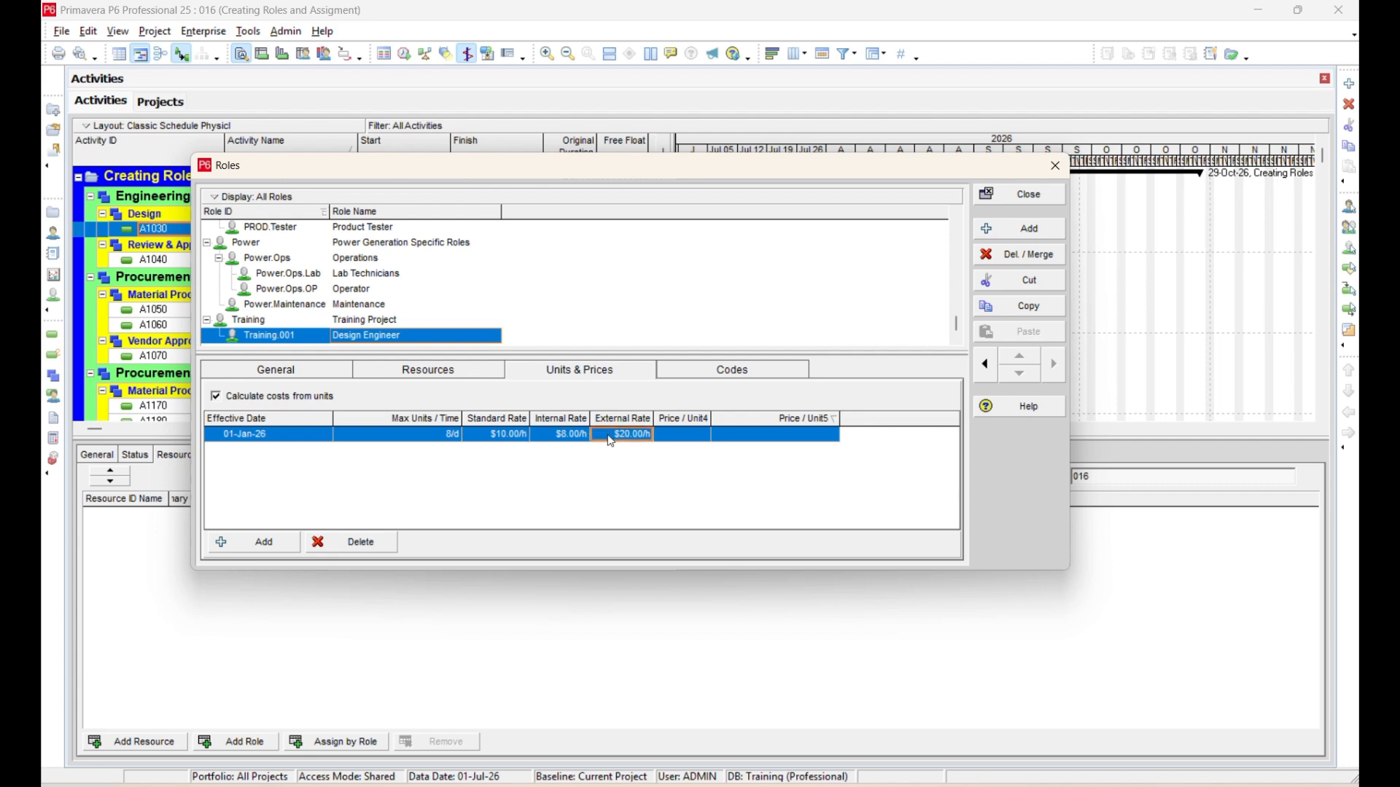
double_click(840, 419)
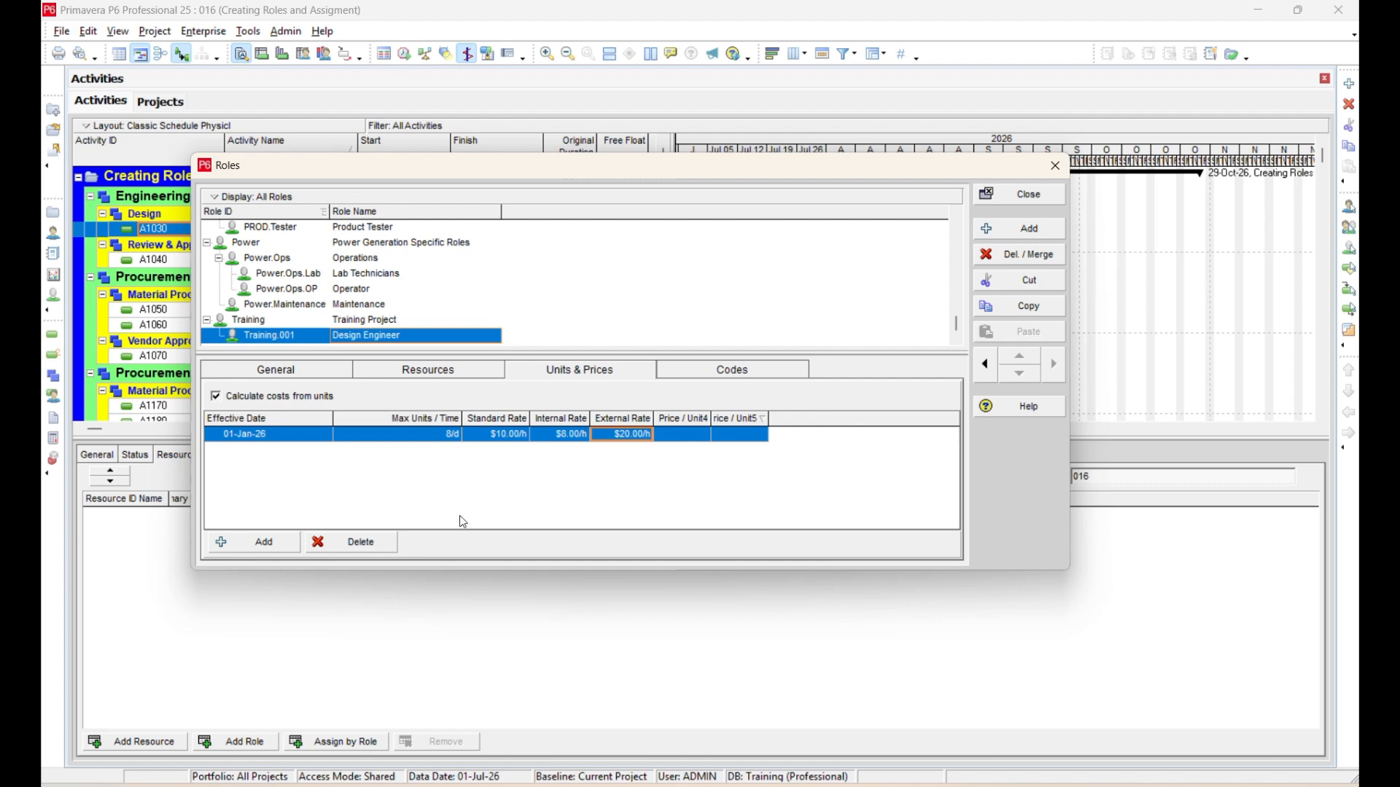
Check the role codes available for the Design Engineer role without assigning one, and close the Roles window.
left_click(789, 370)
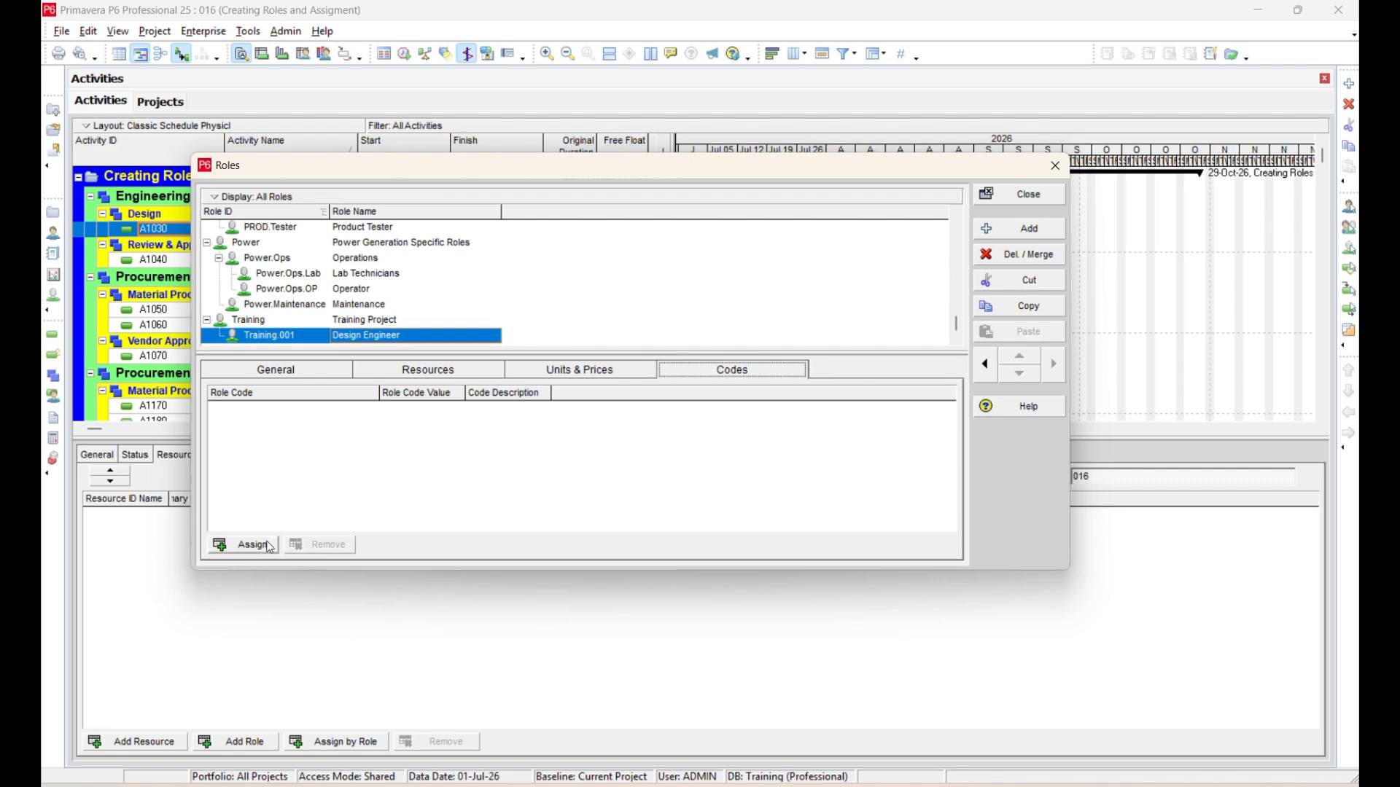
left_click(223, 551)
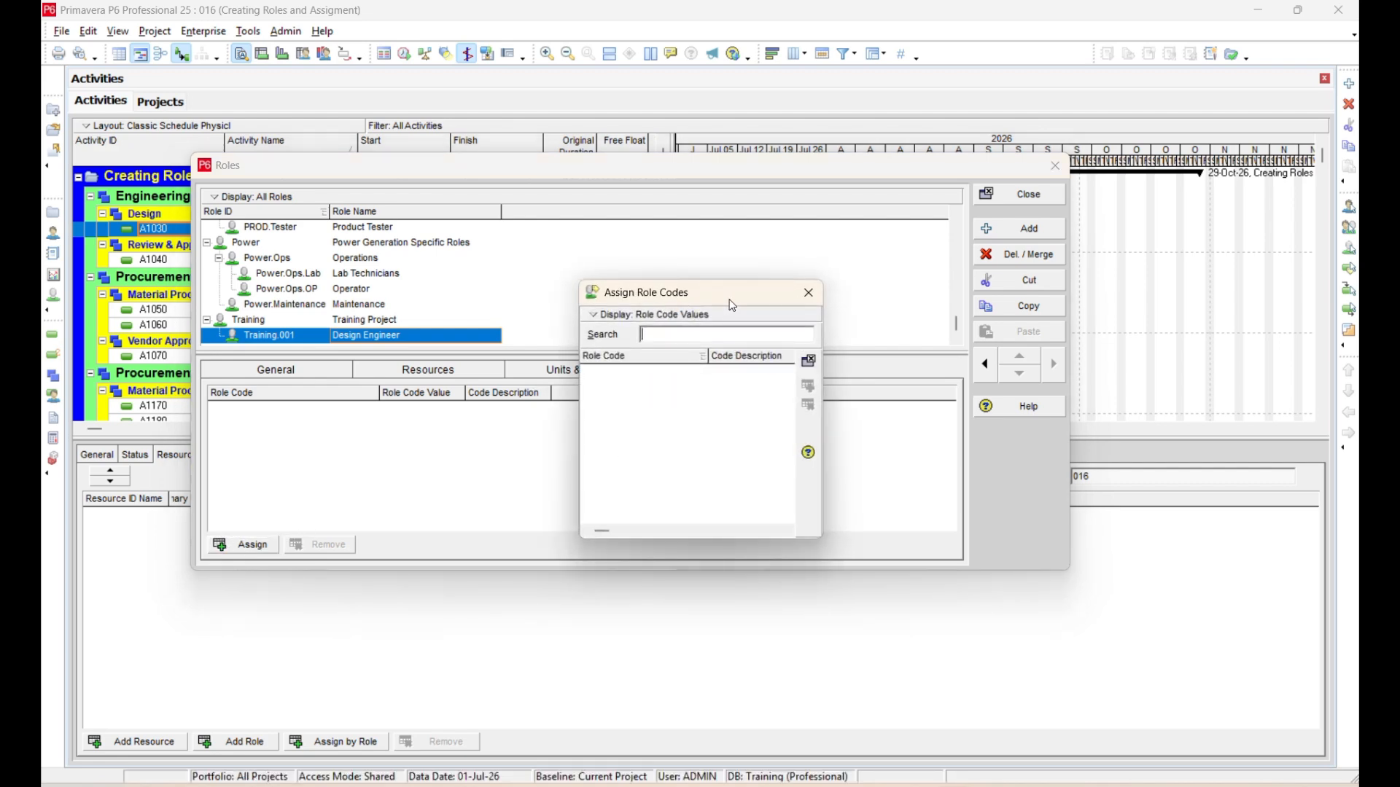
left_click(808, 299)
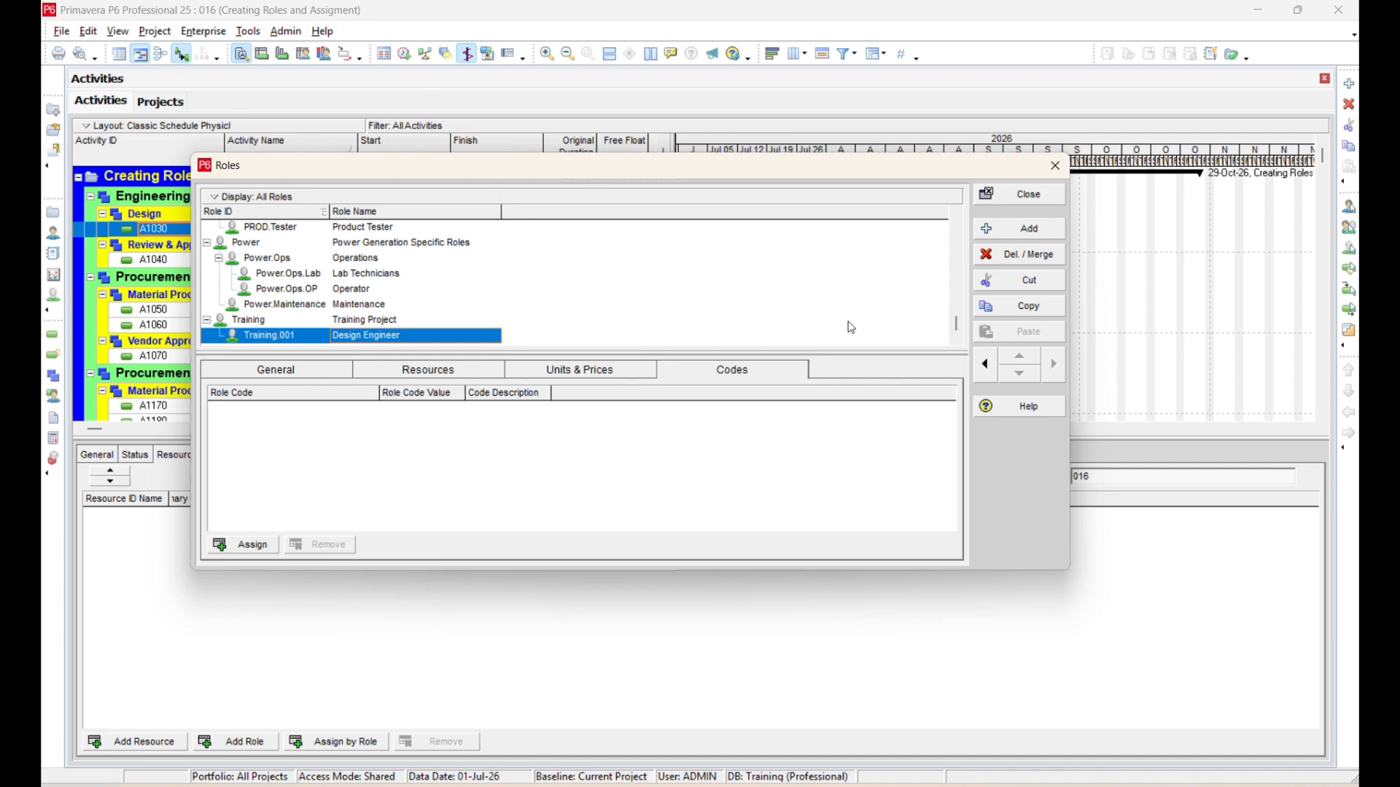
left_click(1029, 196)
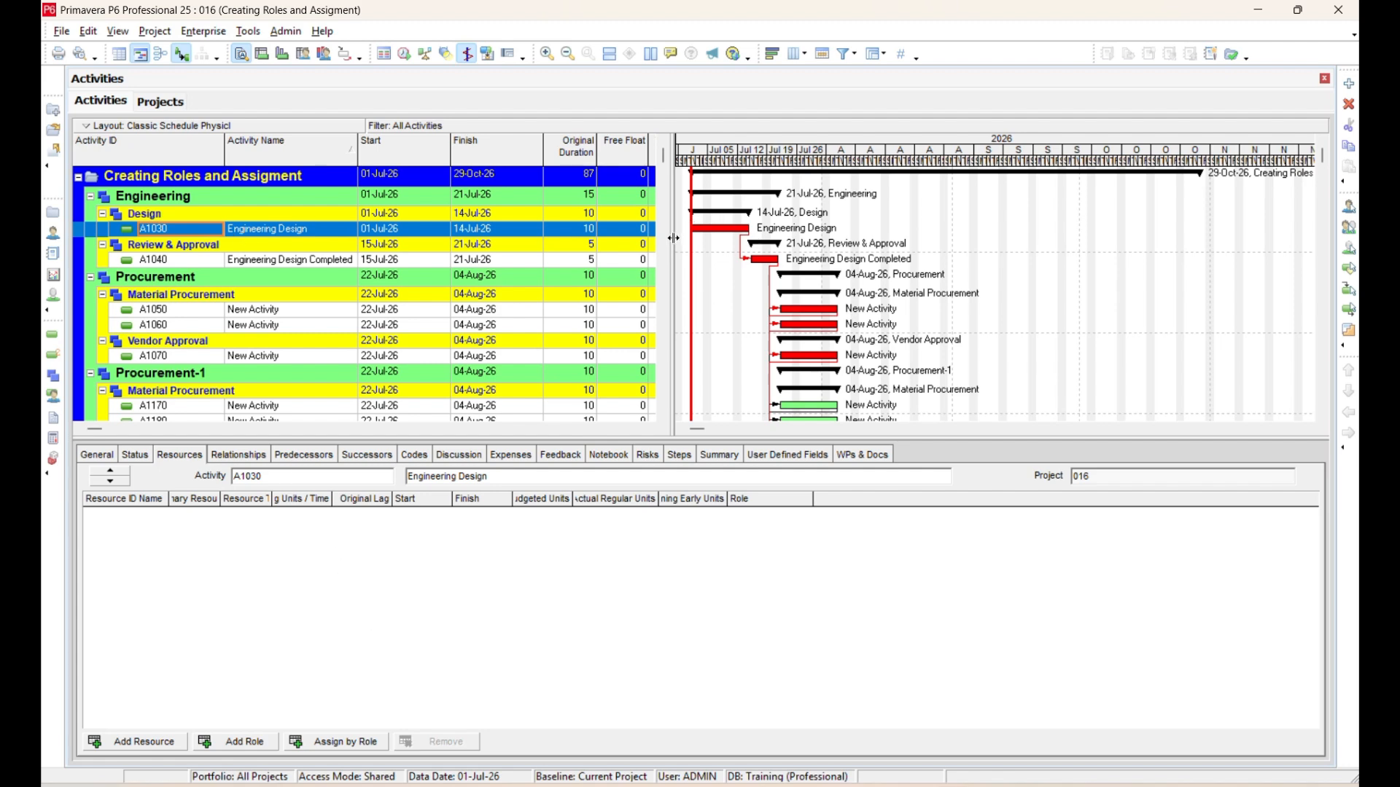
Remove the Total Float, Free Float and Duration Type columns from the activity table and show the table without the Gantt chart.
left_click_drag(674, 238, 1193, 268)
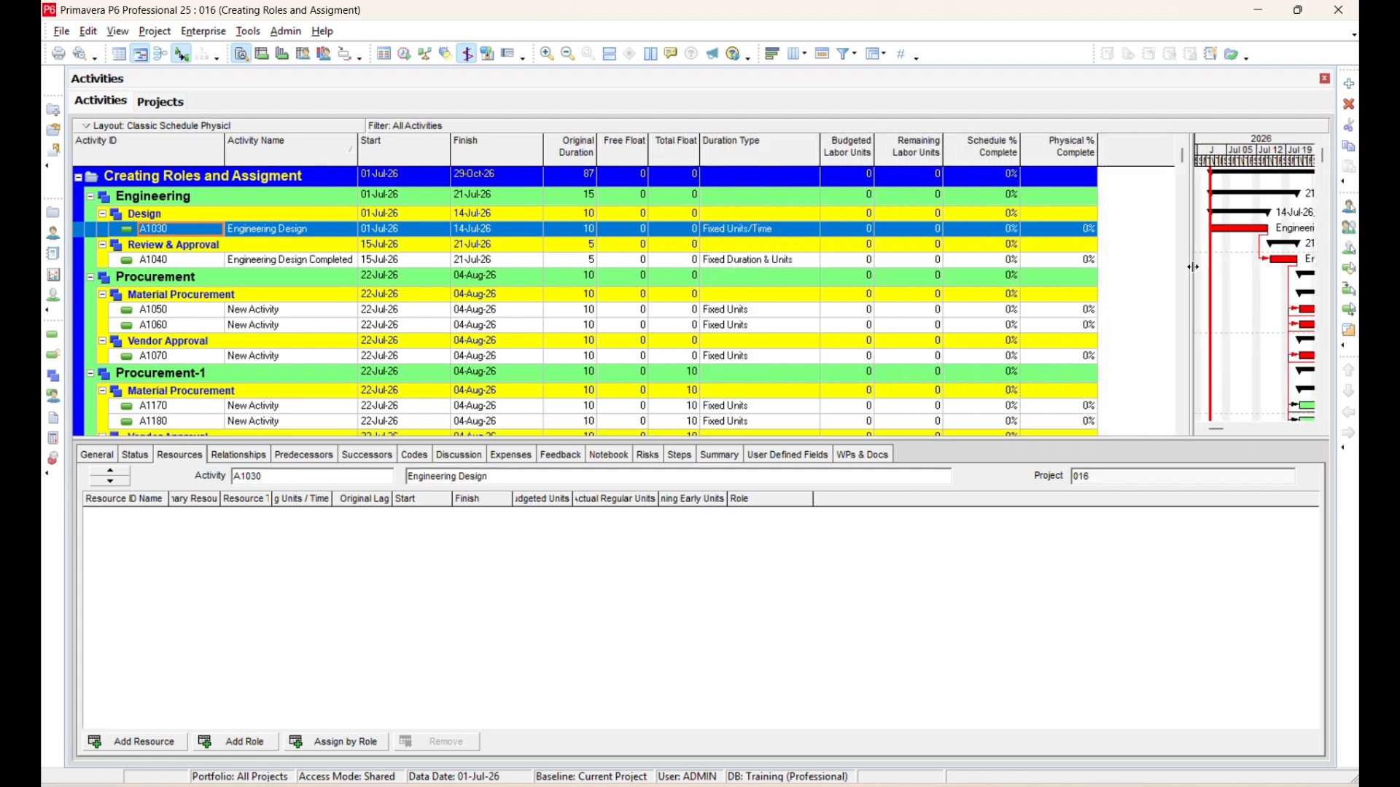
right_click(685, 277)
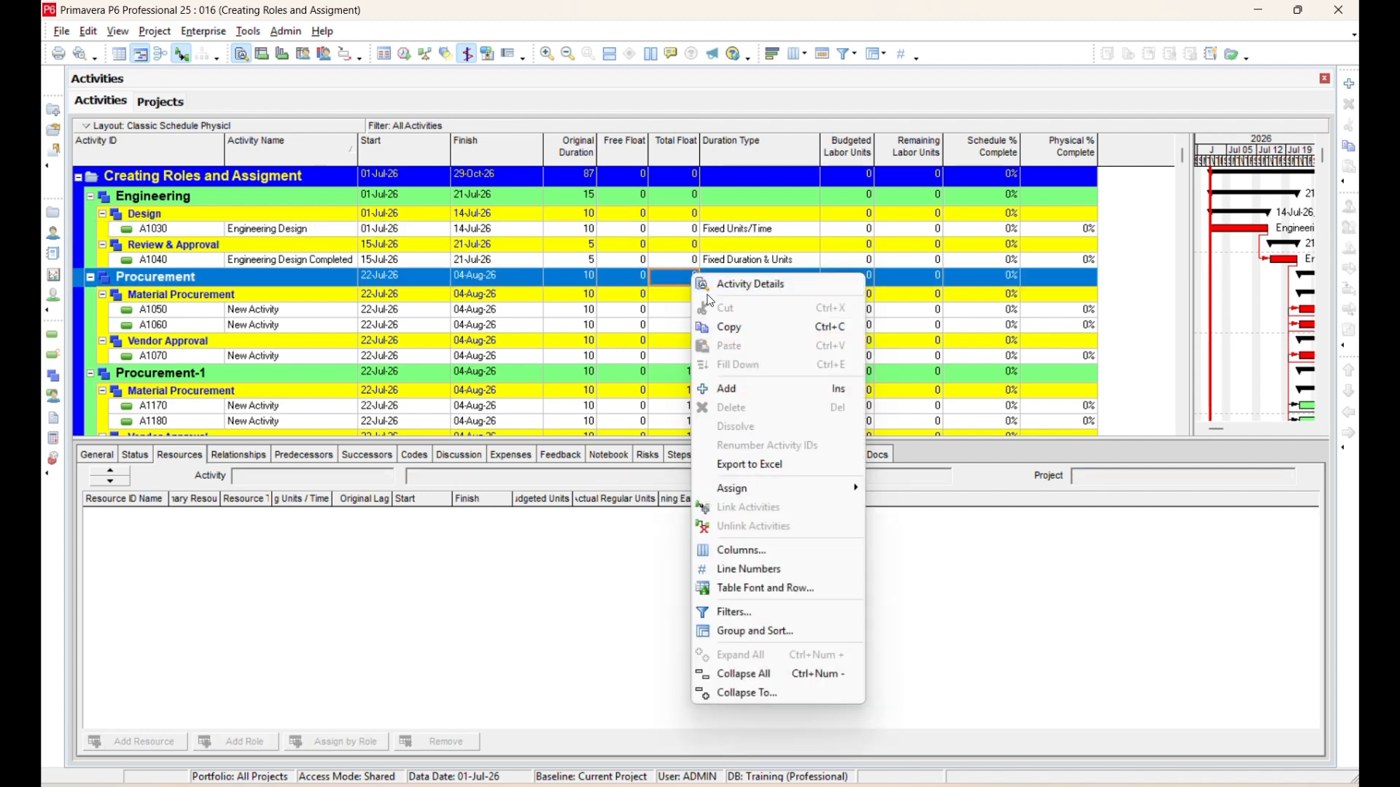
left_click(752, 558)
left_click(759, 410)
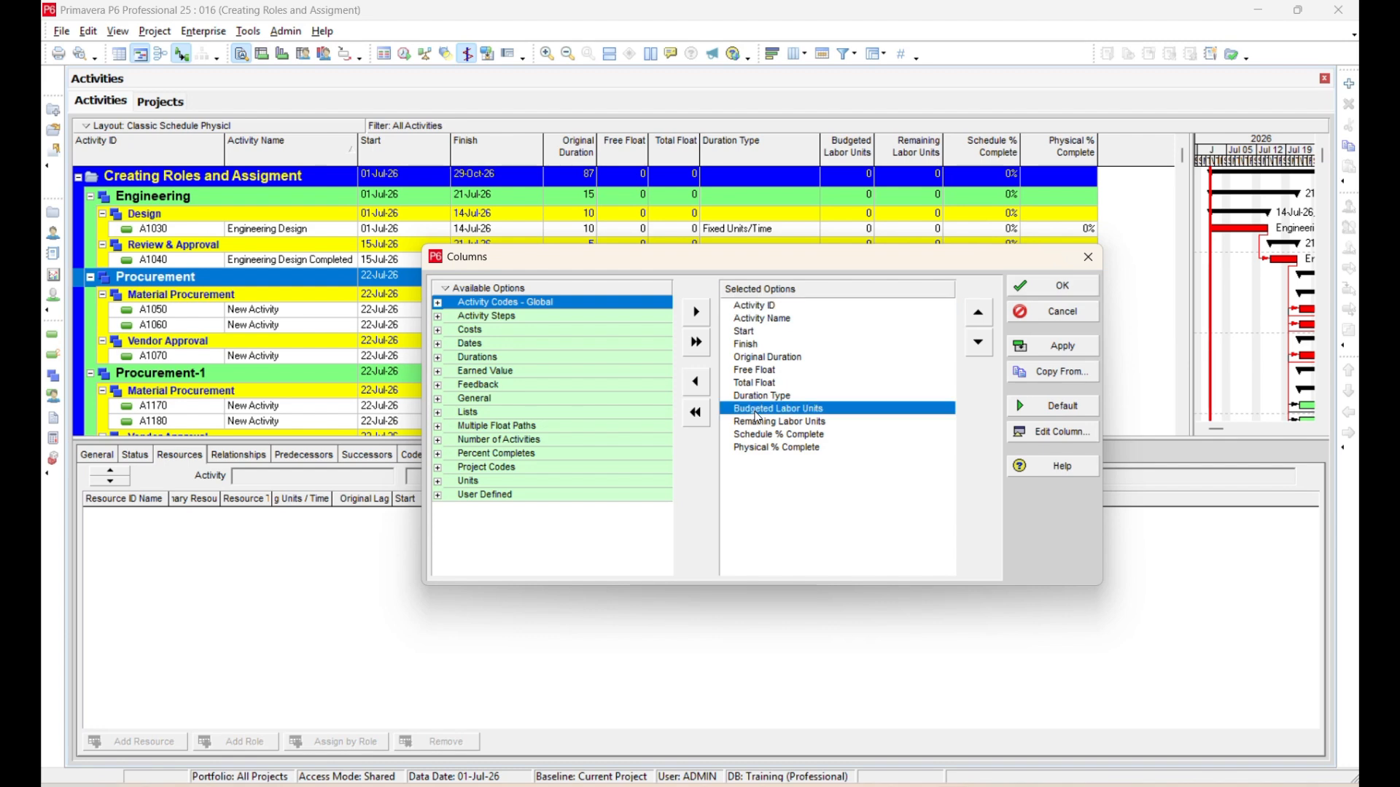
double_click(760, 379)
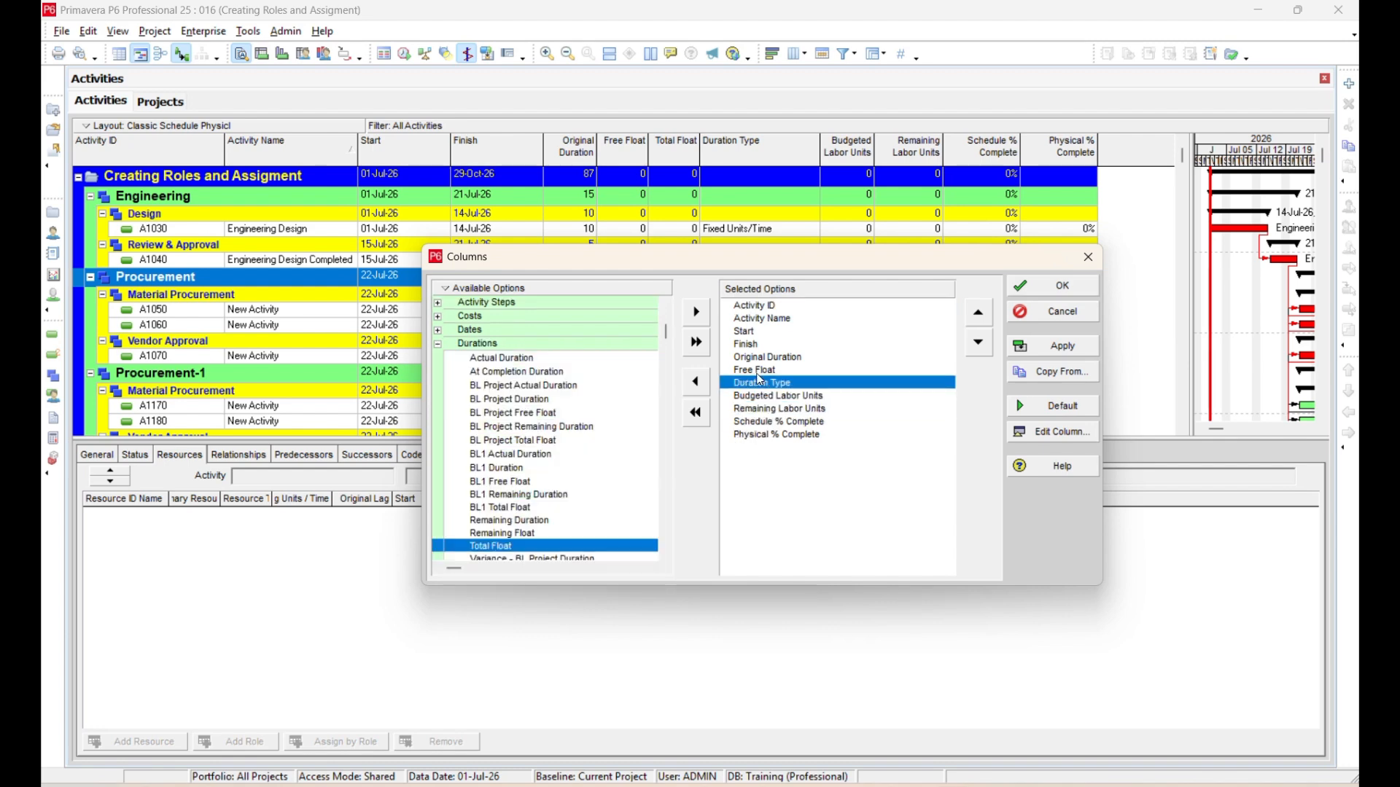
double_click(761, 371)
left_click(765, 357)
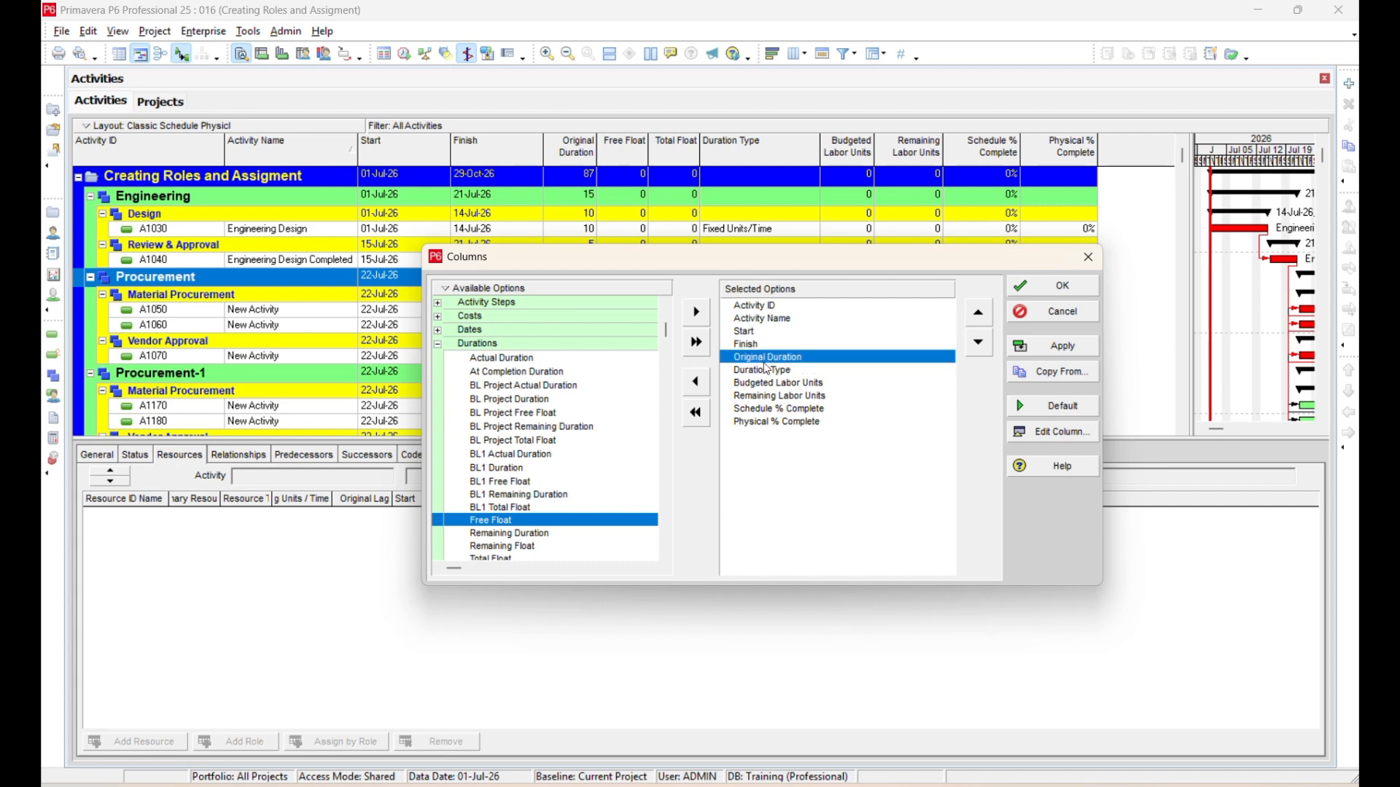
left_click(784, 398)
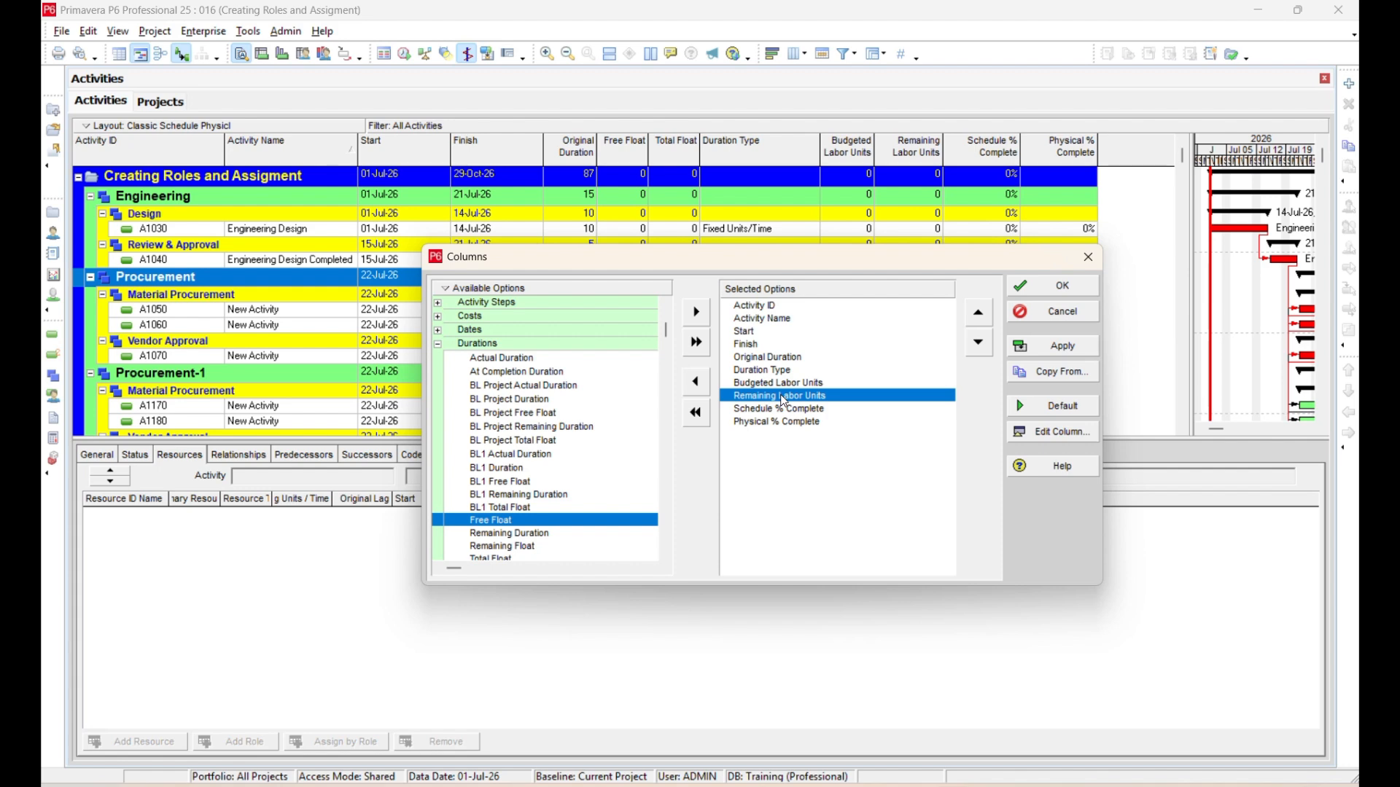
double_click(783, 370)
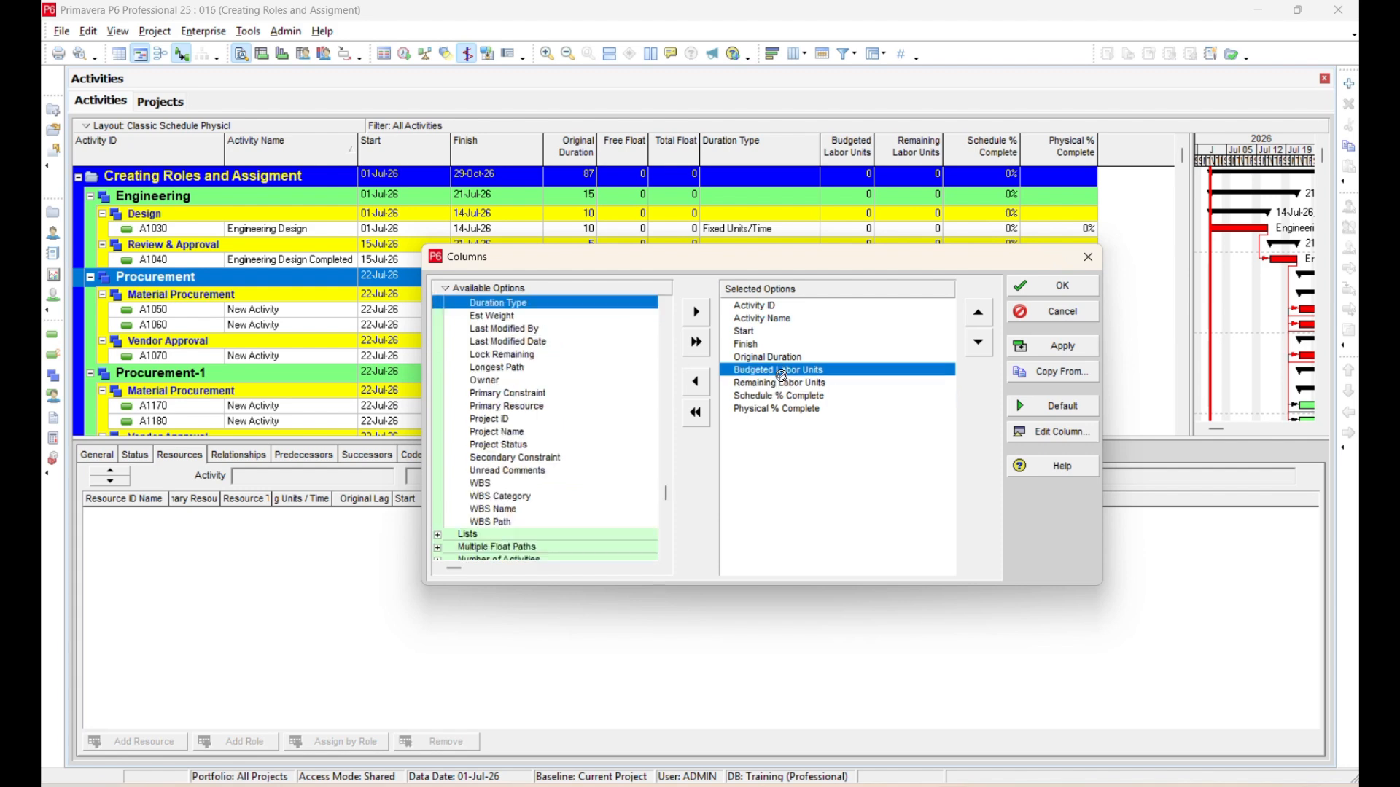
left_click(1081, 348)
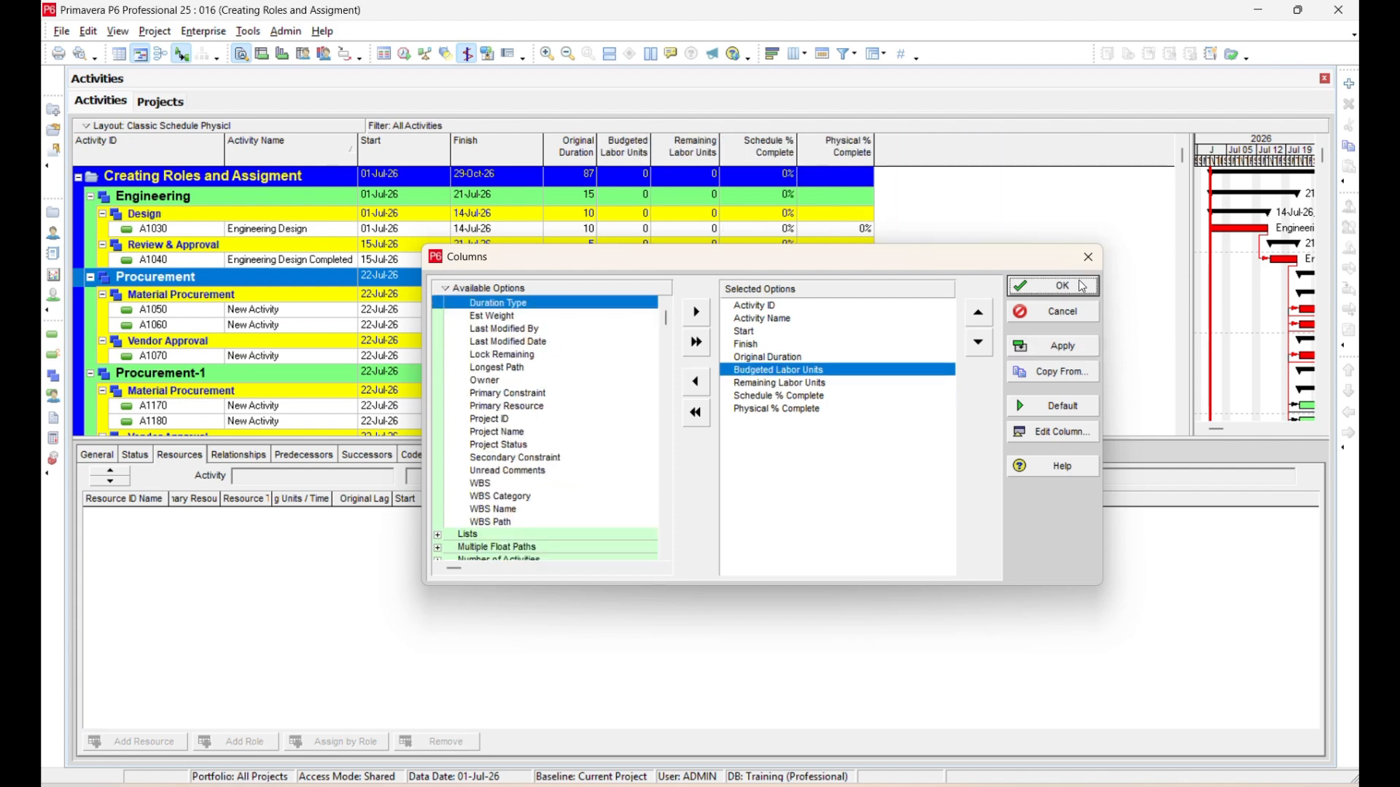
left_click(1057, 286)
left_click(119, 54)
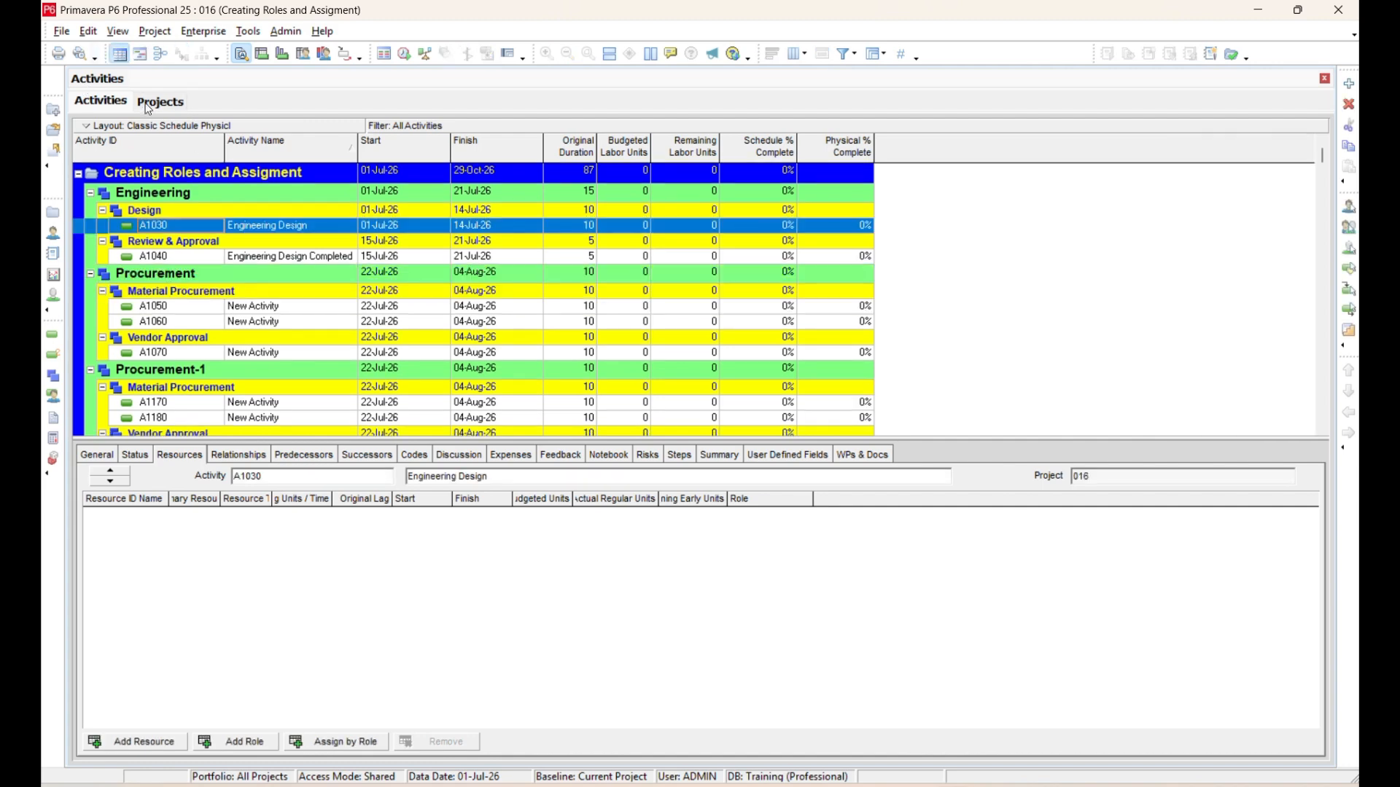
Assign the Training.001 Design Engineer role to activity A1030 Engineering Design and check the activity's budgeted and remaining labor units.
left_click(235, 742)
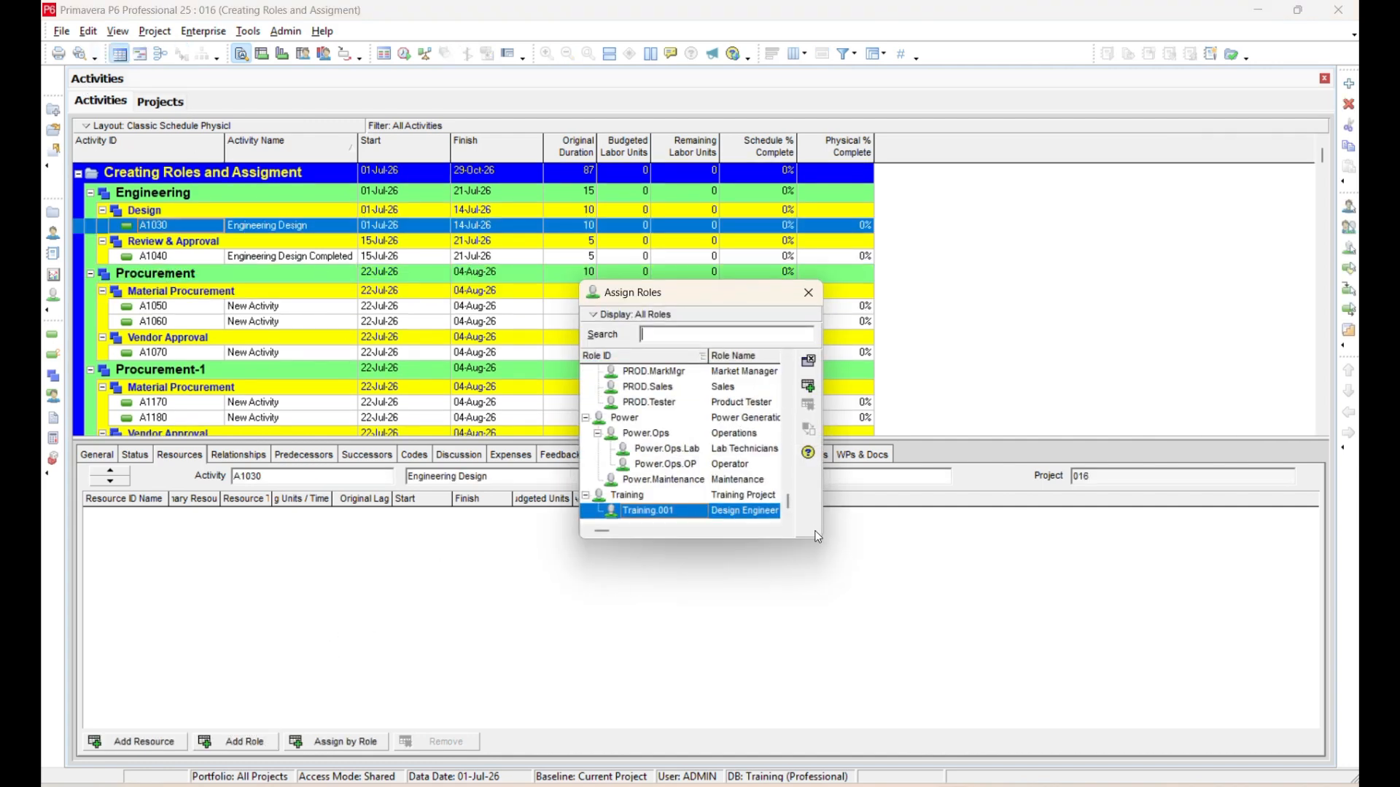
left_click_drag(818, 537, 1033, 689)
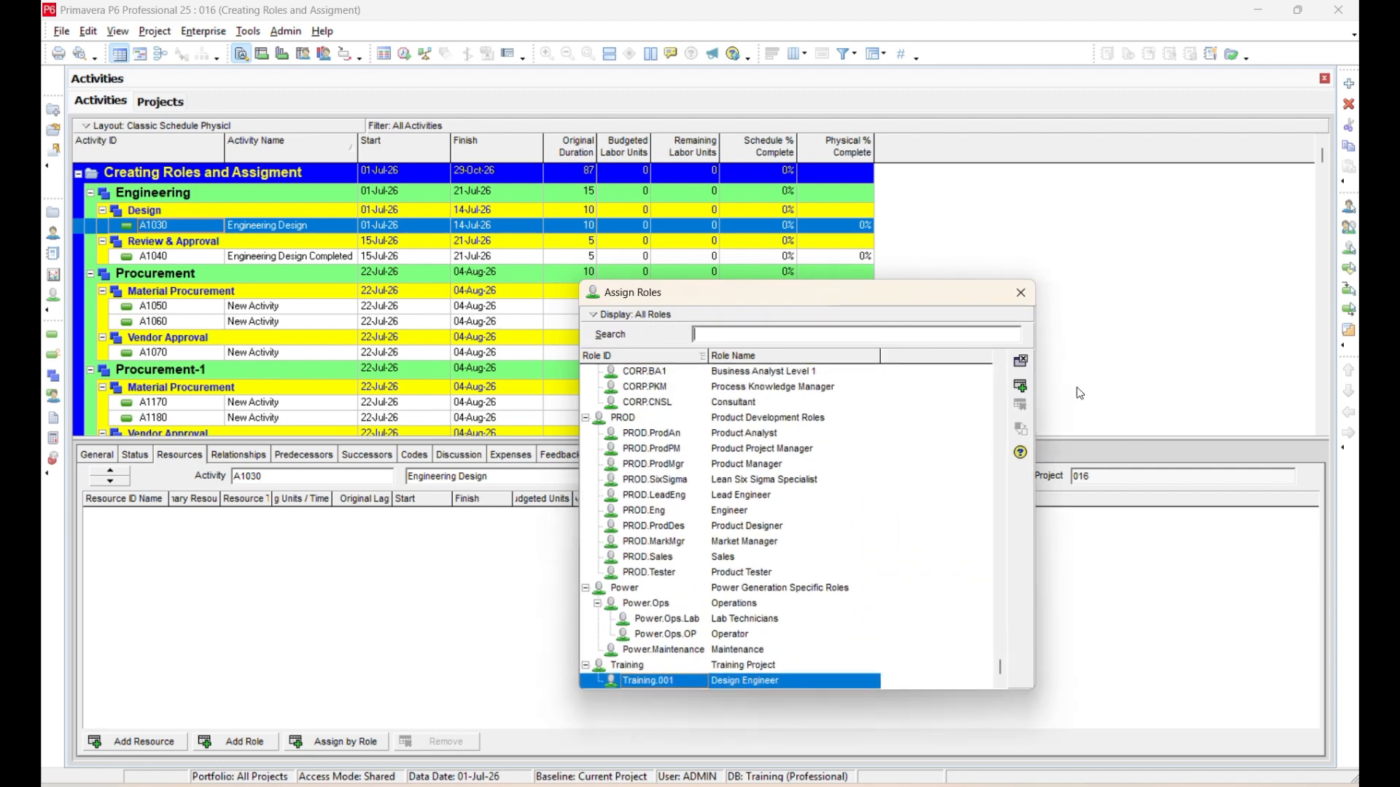
left_click(1020, 389)
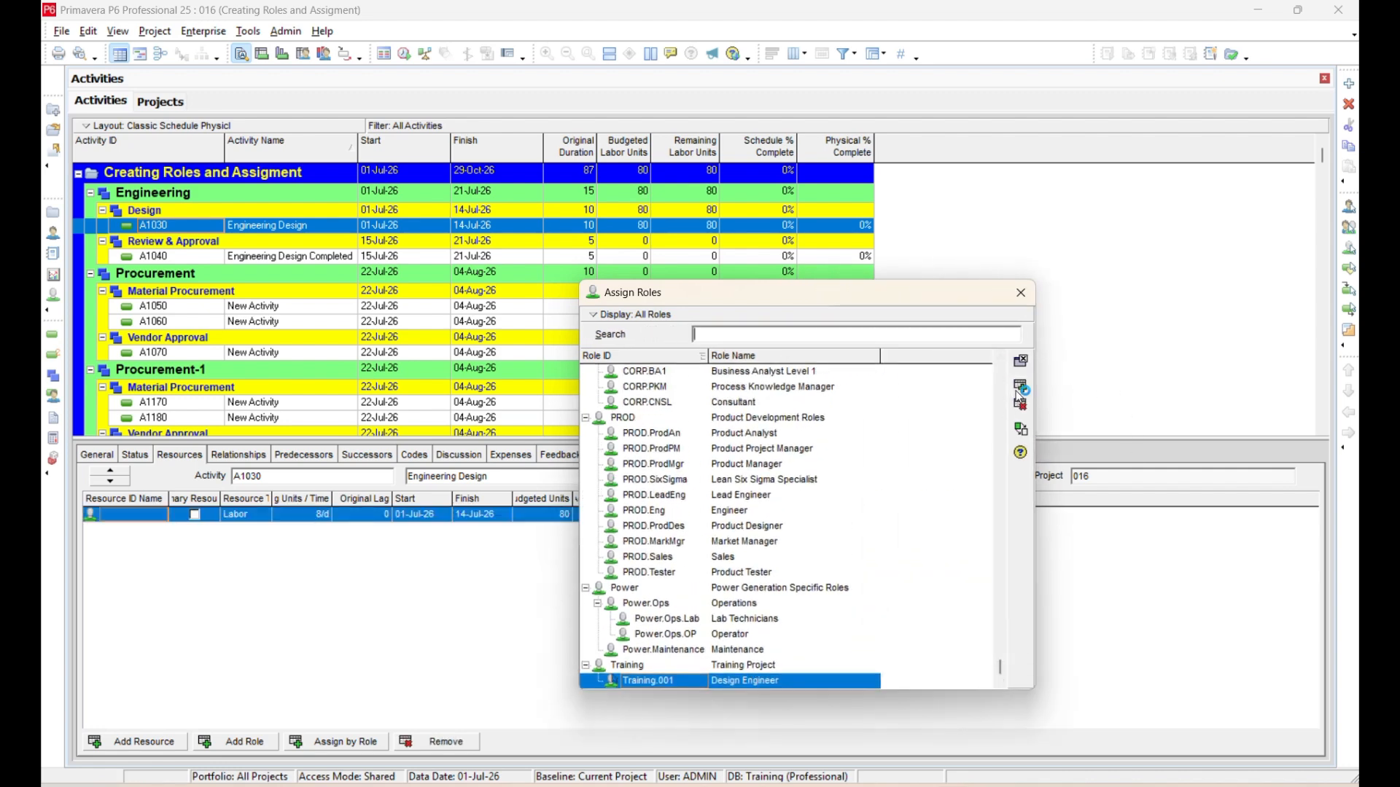
left_click(1021, 292)
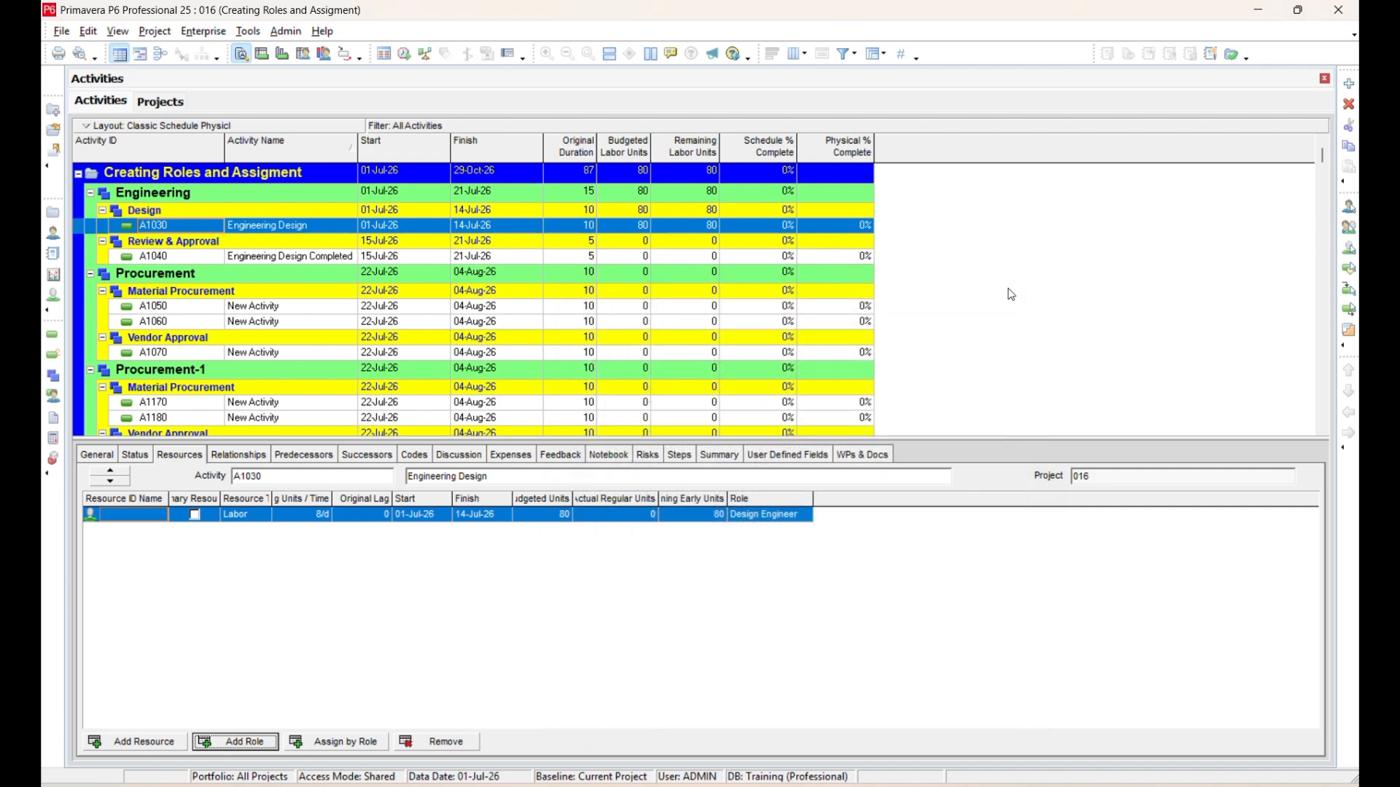
left_click(631, 231)
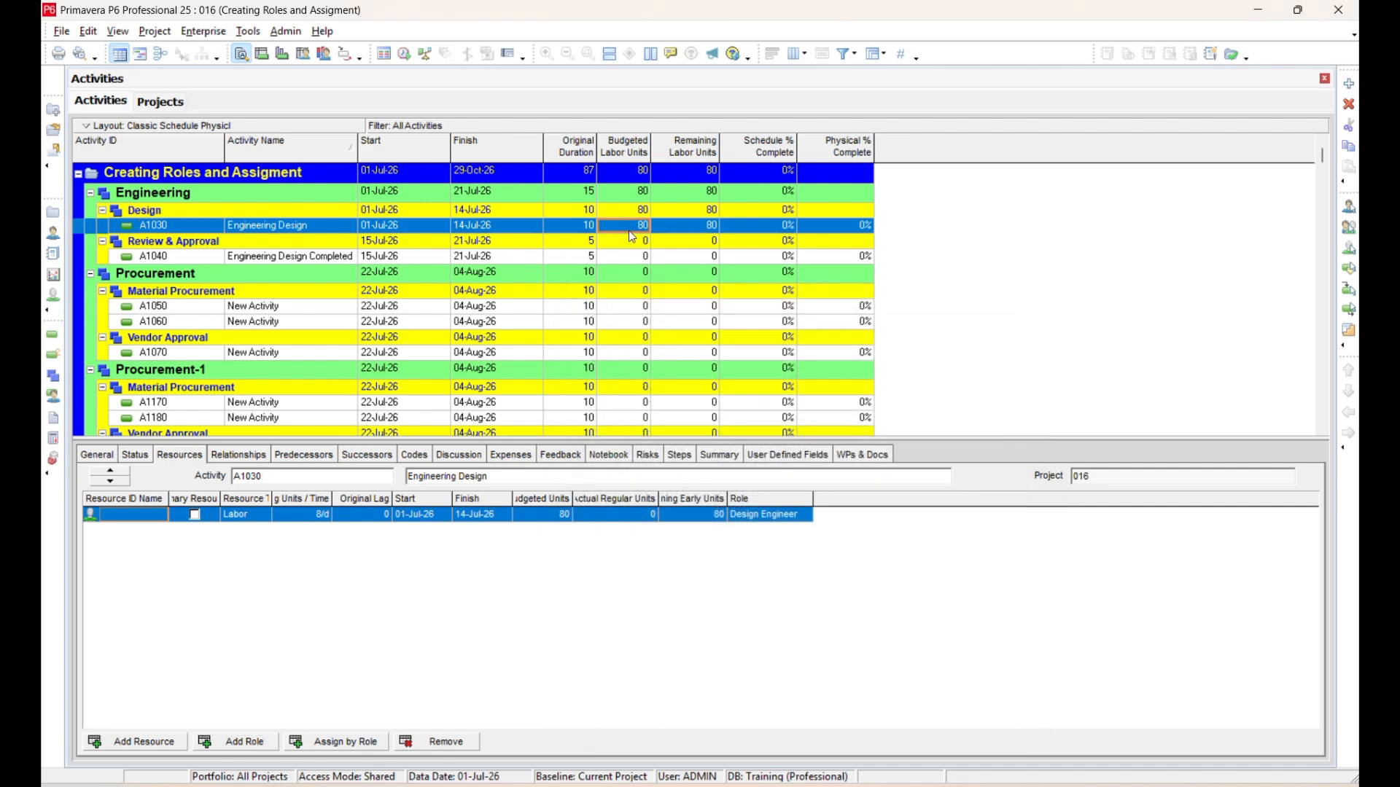
left_click(686, 232)
Add the Budgeted Labor Cost column from the Costs group to the activity table, after Physical % Complete.
right_click(901, 146)
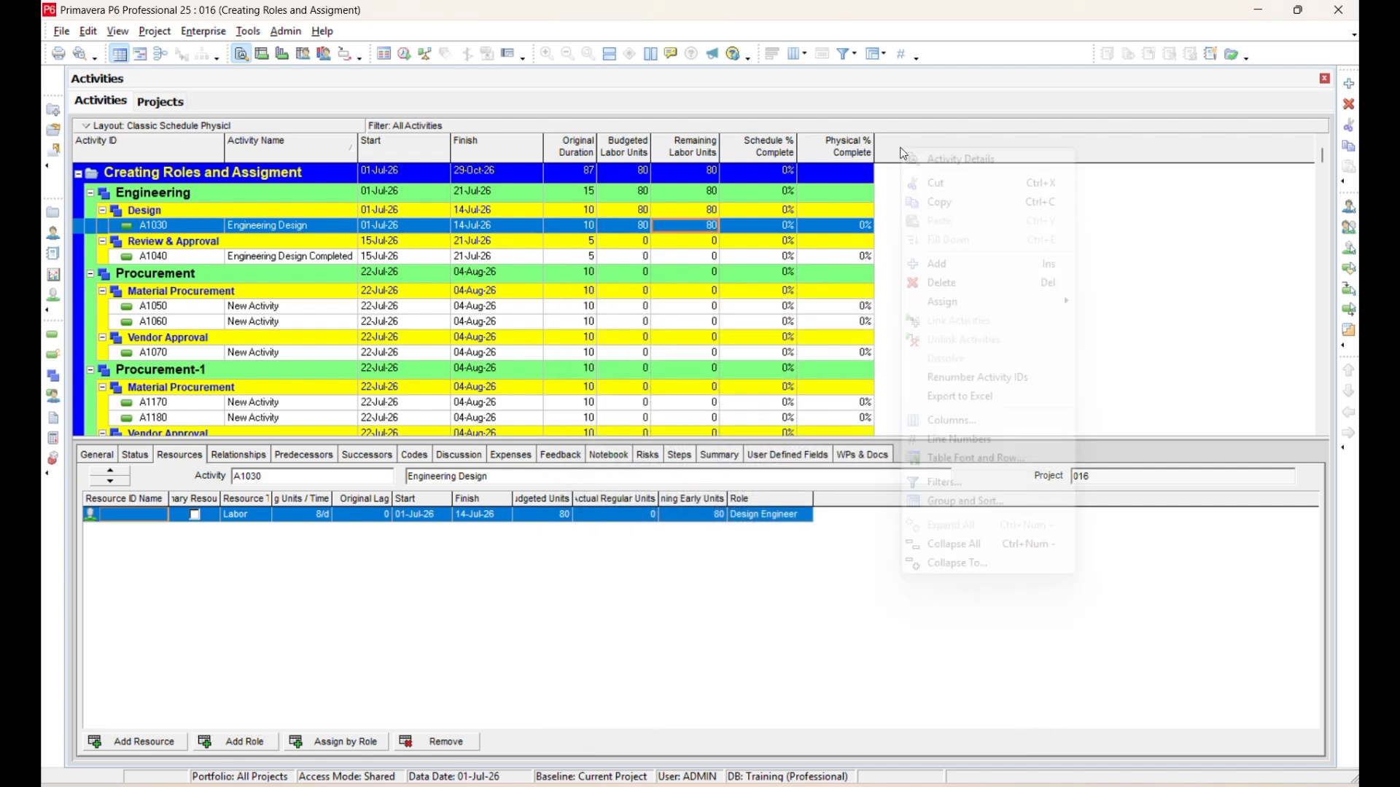
left_click(946, 417)
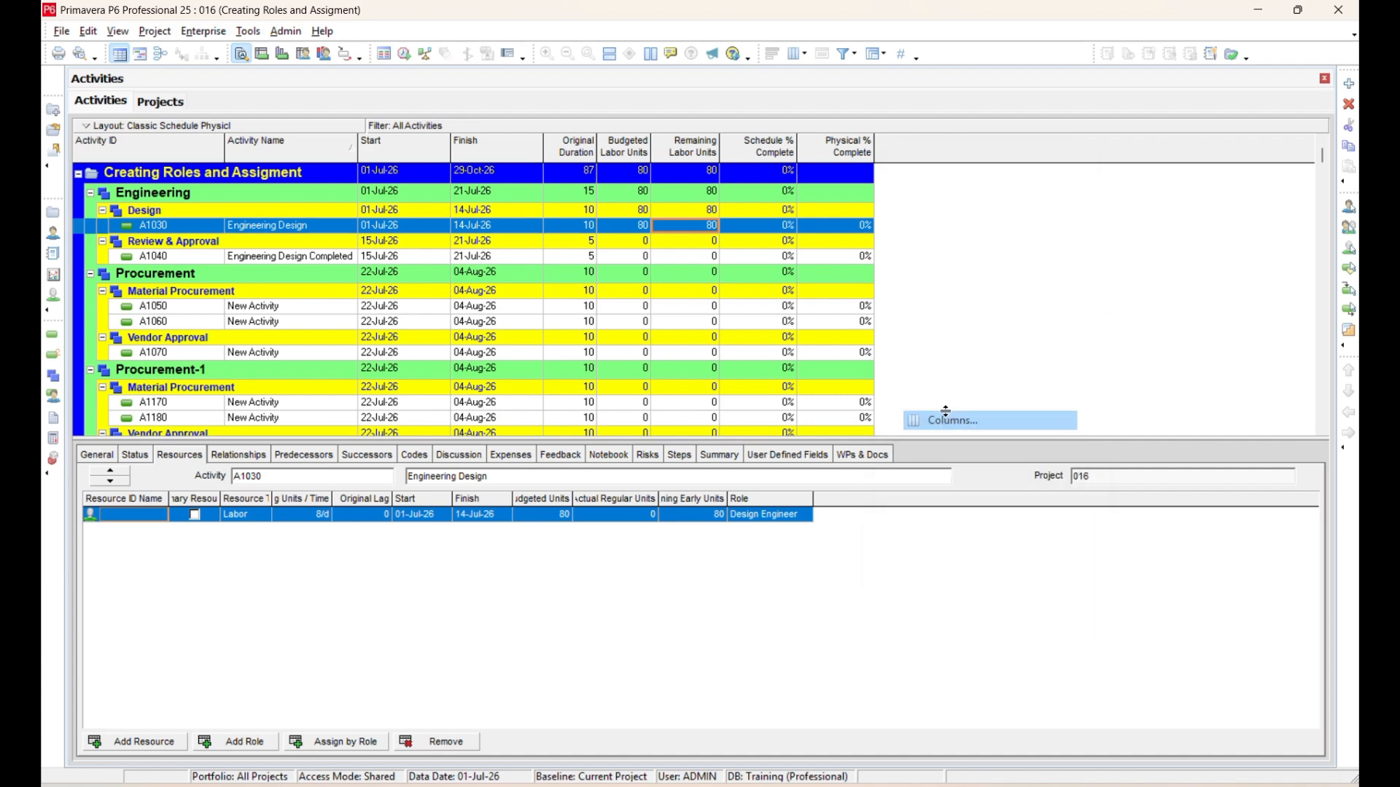
left_click(437, 331)
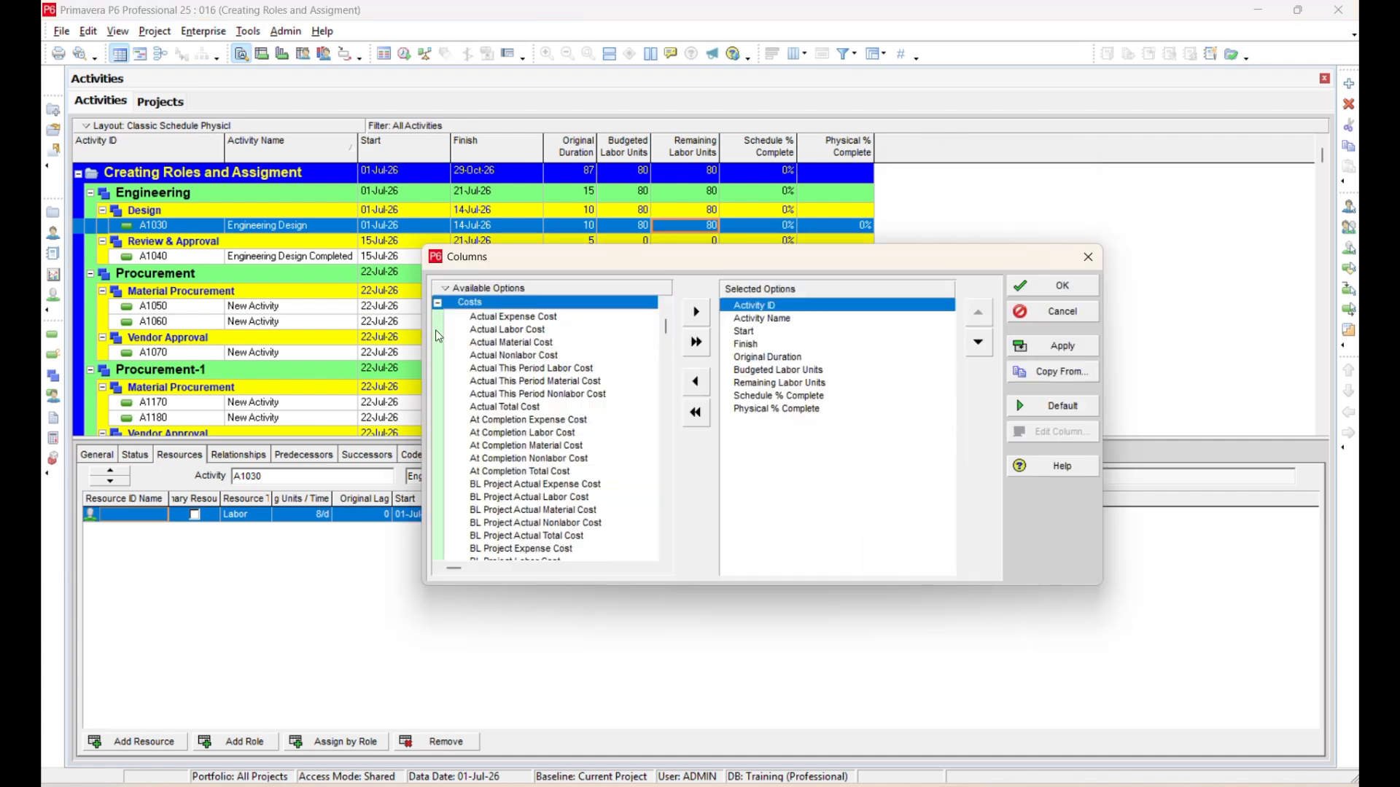
scroll(556, 381, "down", 1)
scroll(559, 385, "down", 6)
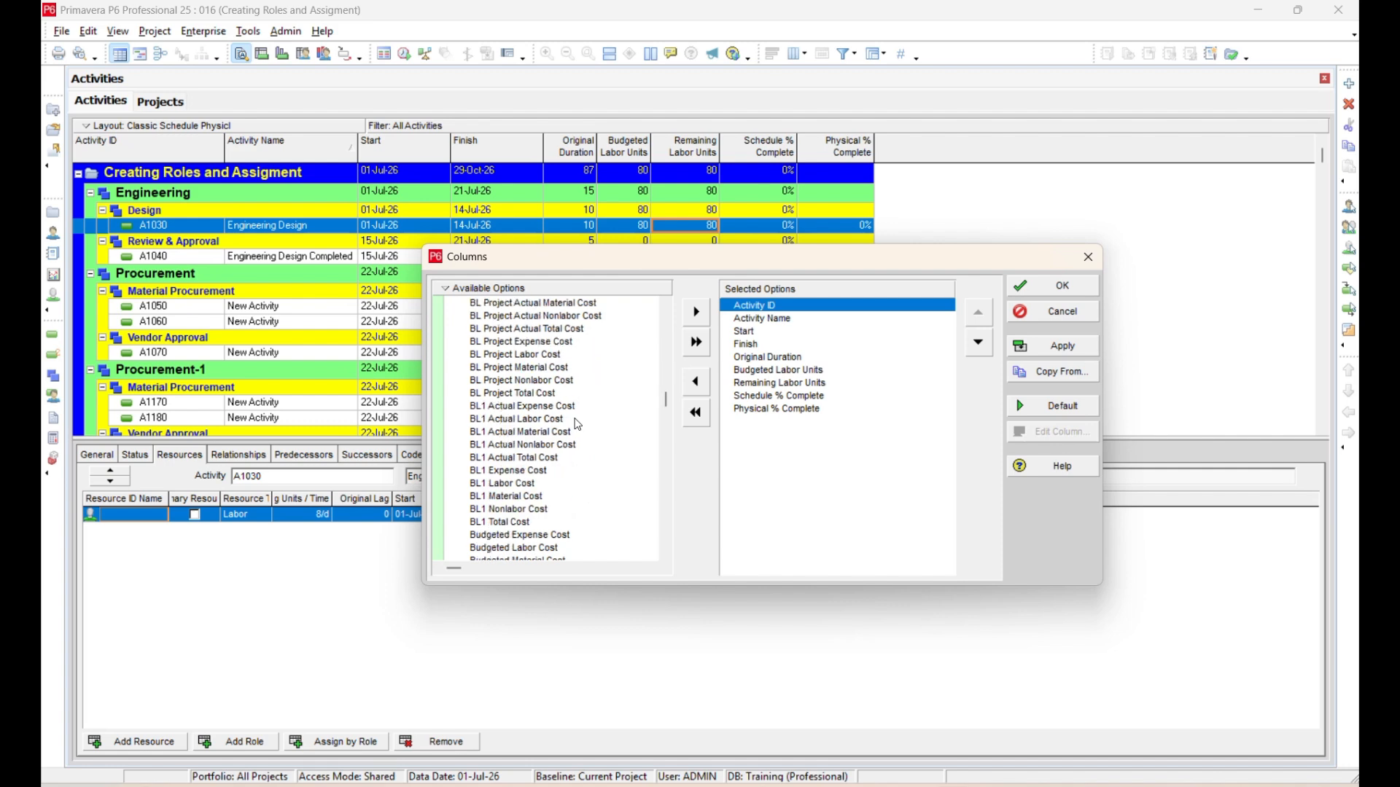
left_click(535, 498)
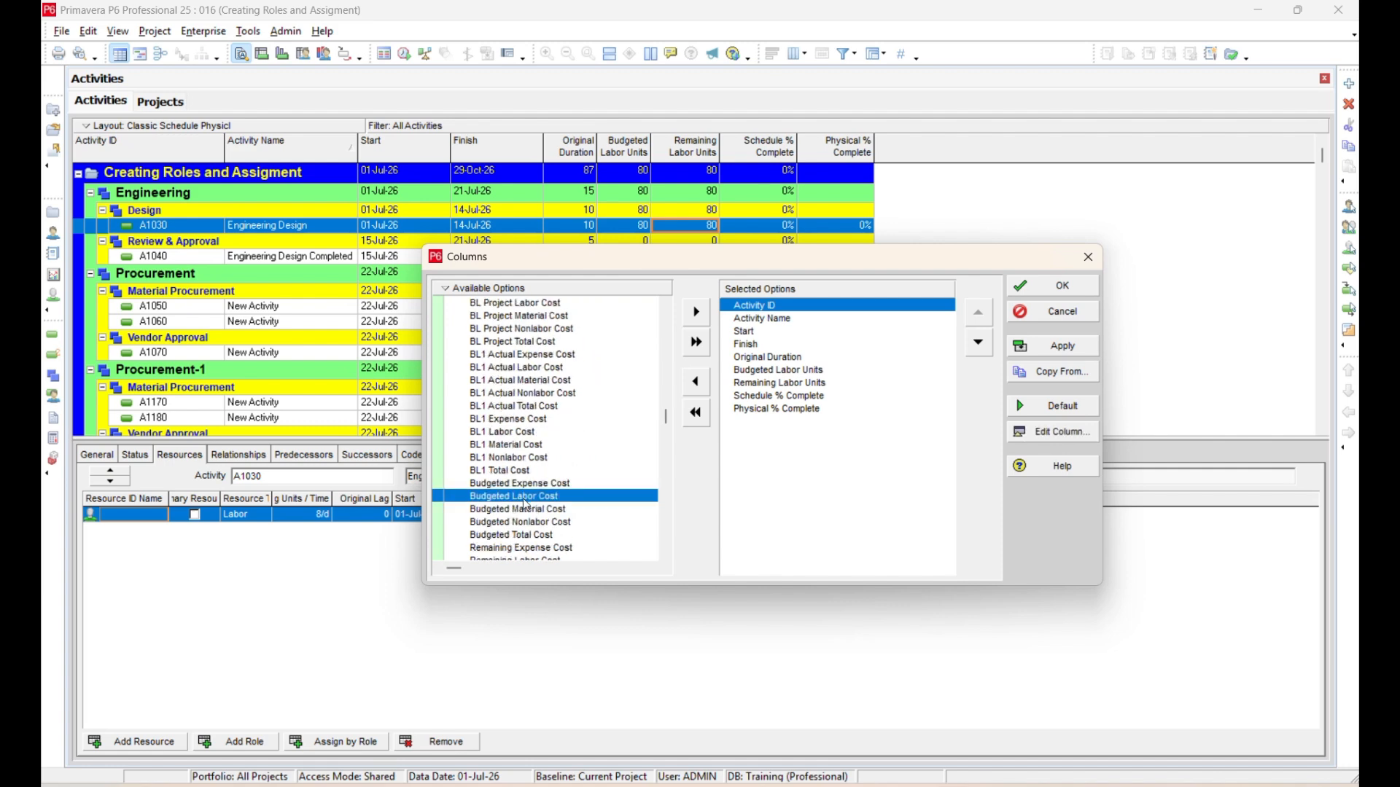
left_click_drag(465, 500, 801, 490)
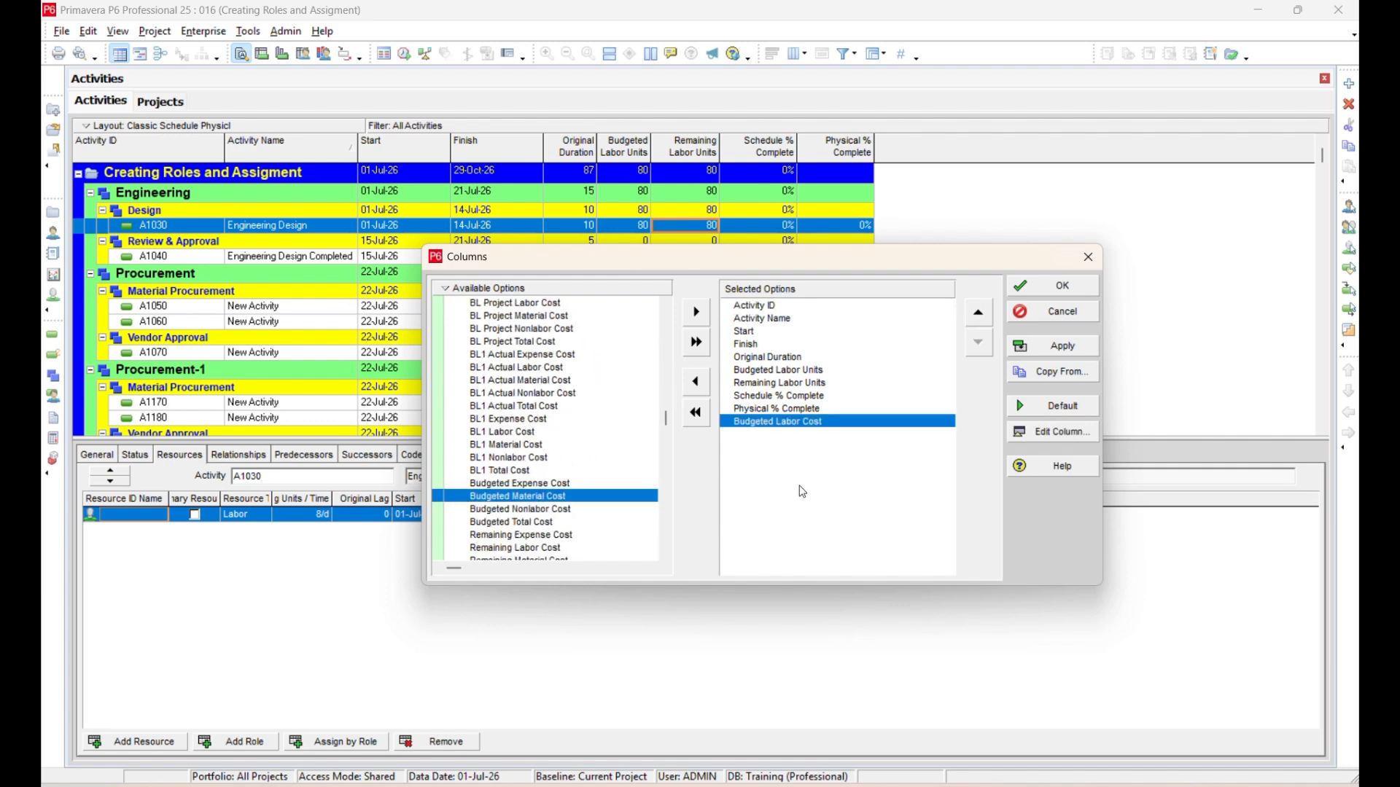
left_click(1093, 346)
left_click(1088, 257)
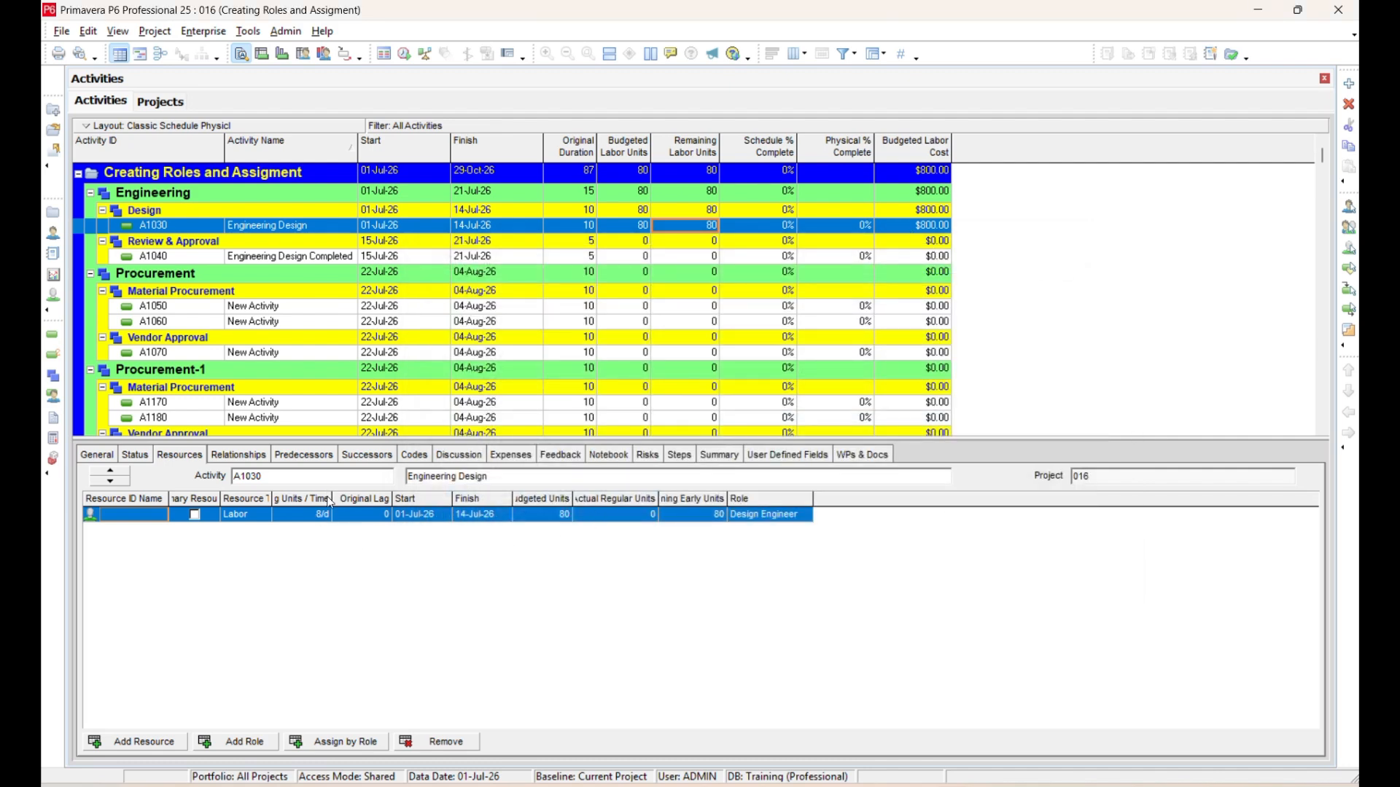
Add the Budgeted Cost column after Role in A1030's resource assignment table and widen the Primary Resource column.
right_click(382, 549)
left_click(452, 558)
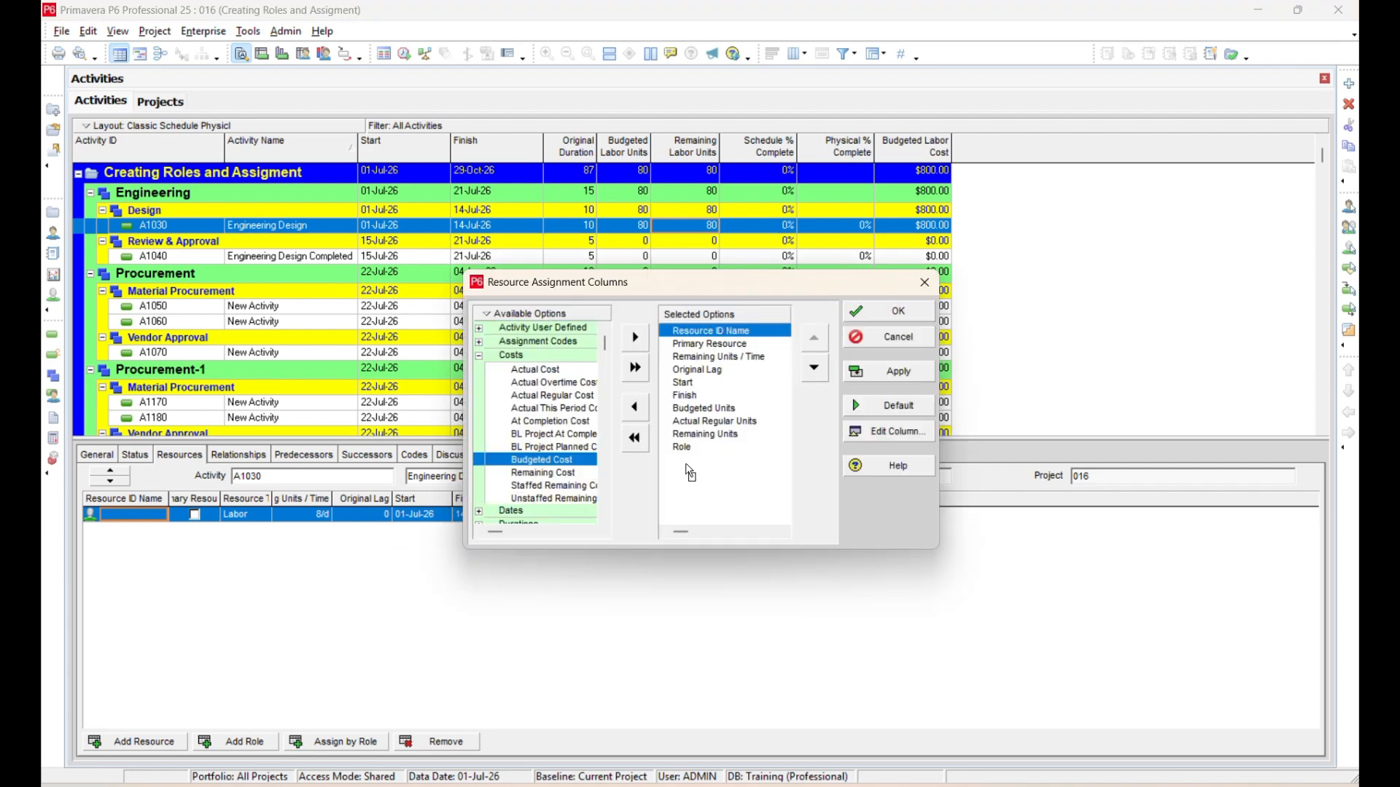
left_click_drag(691, 472, 691, 474)
left_click(869, 373)
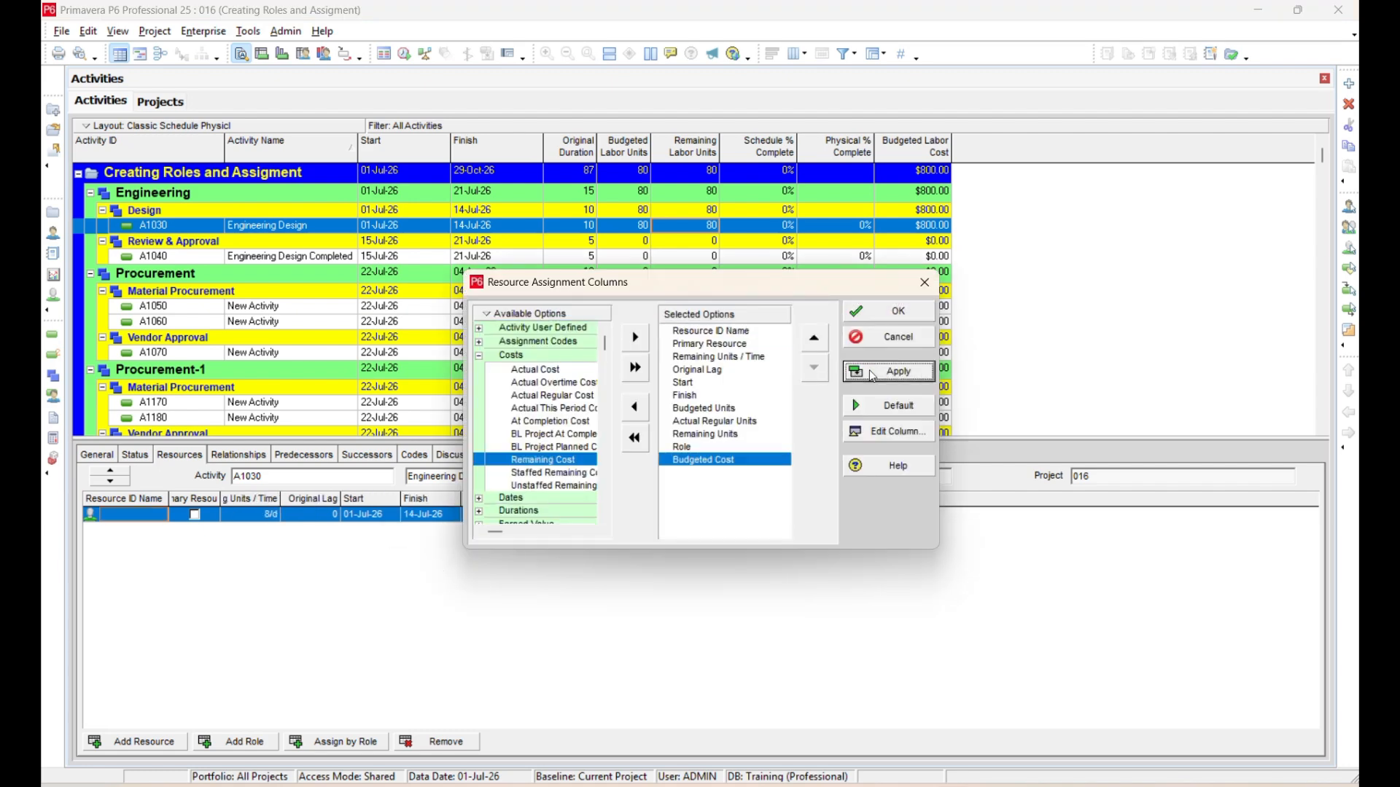
left_click(480, 356)
left_click(889, 311)
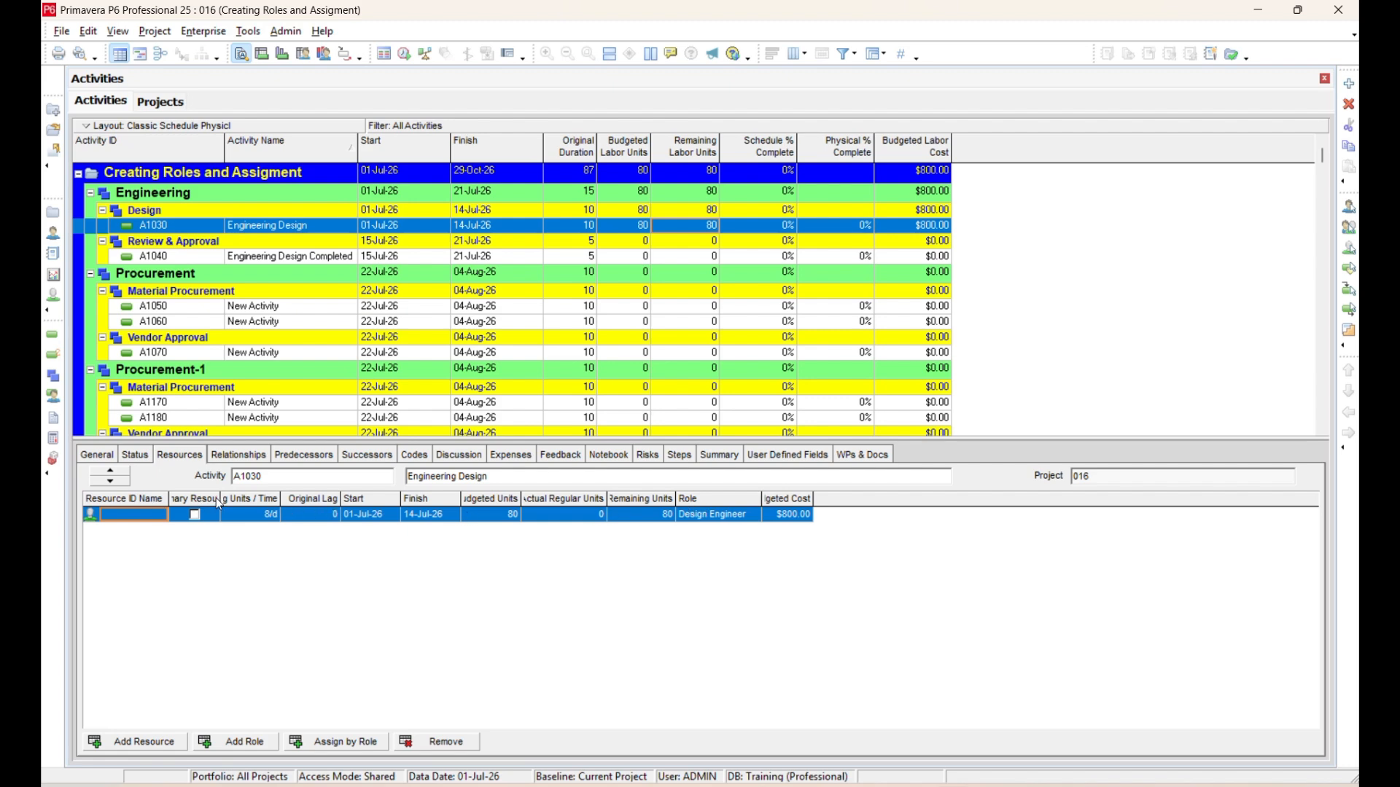
left_click_drag(220, 500, 314, 500)
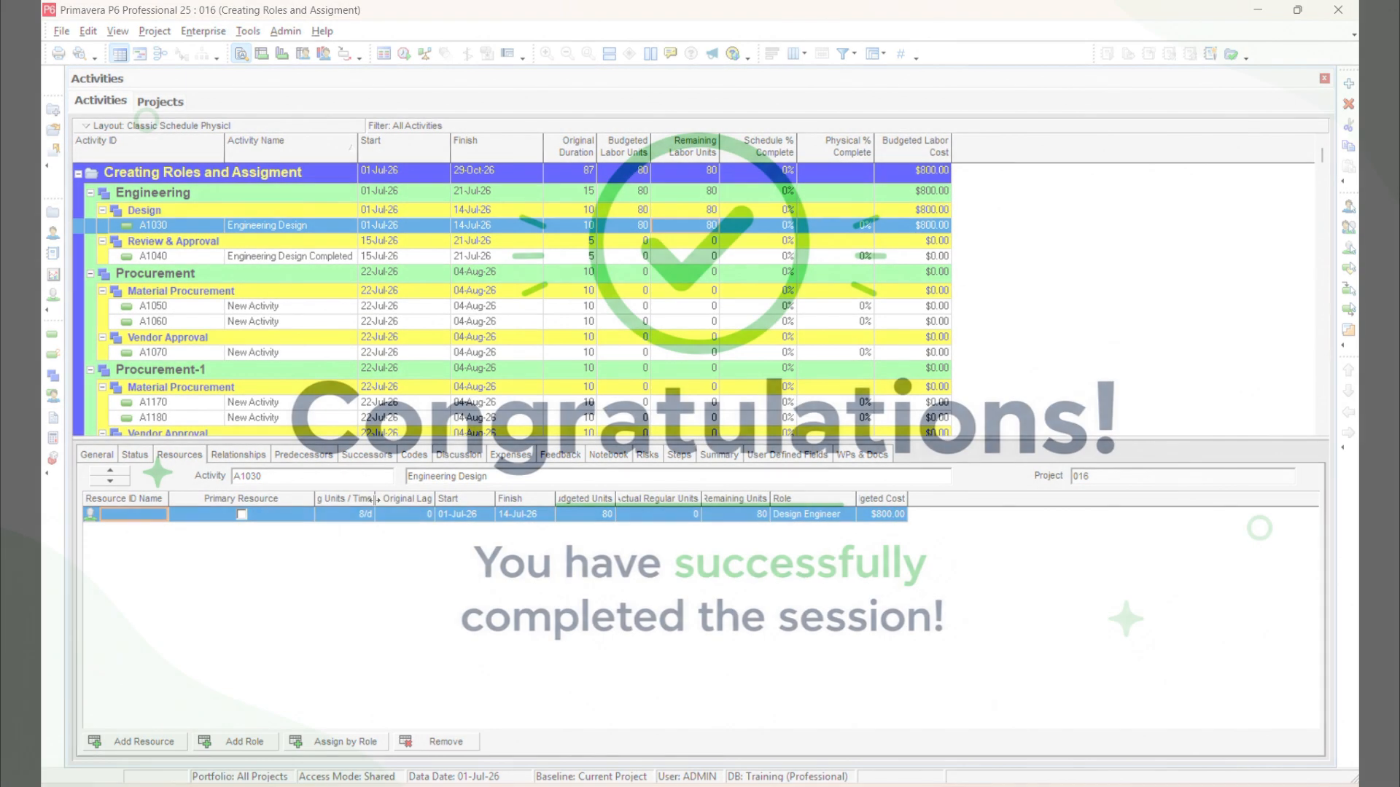